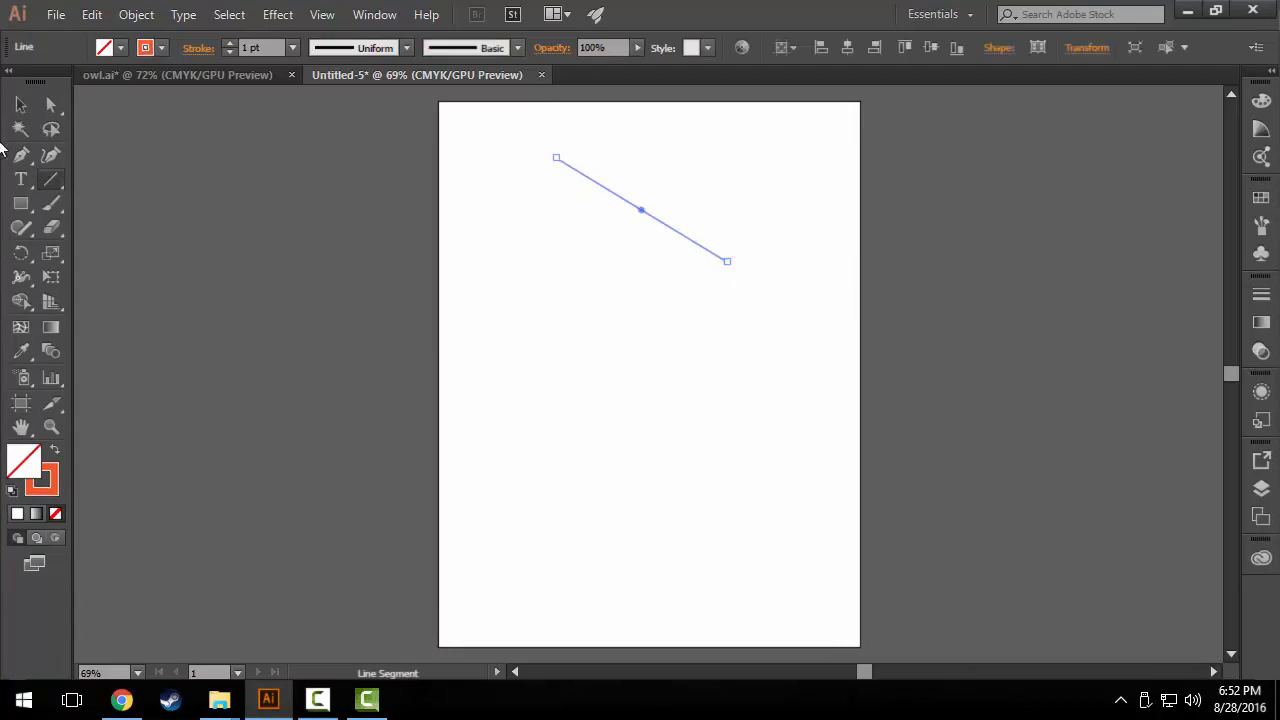
Draw a wide unfilled rectangle below the diagonal line and a larger square overlapping the rectangle and the line.
click(21, 104)
click(594, 270)
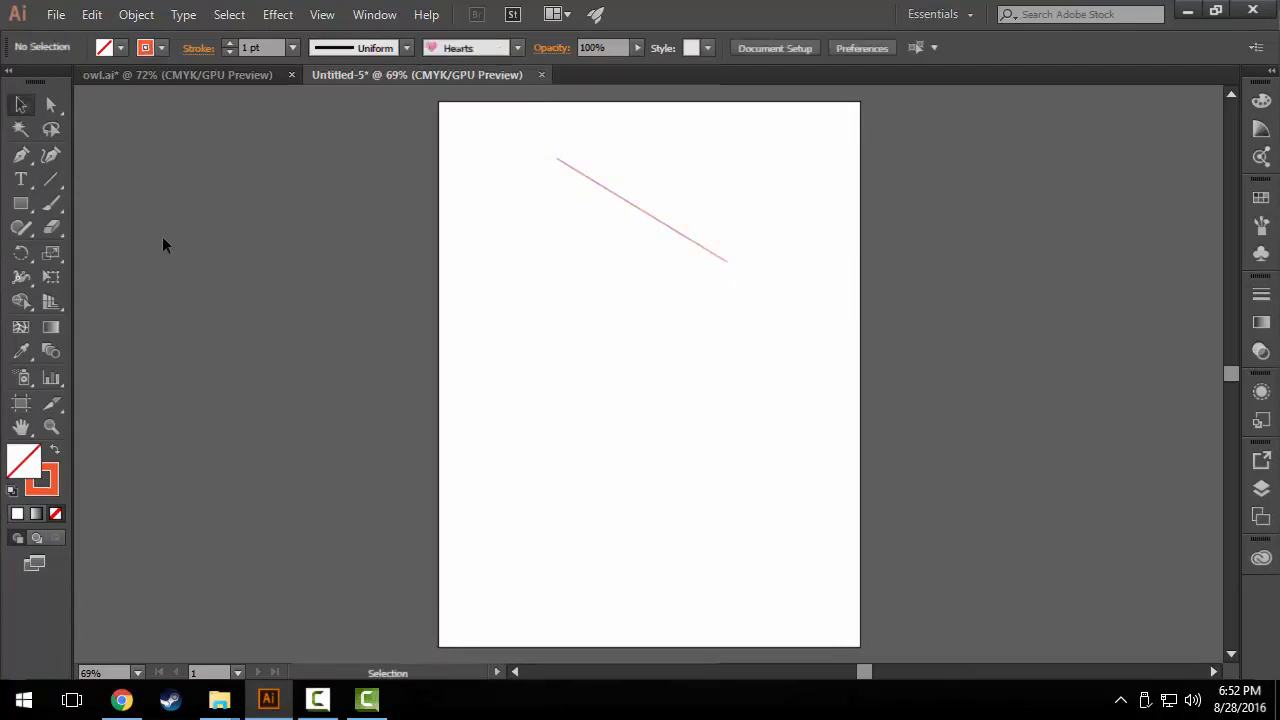
click(22, 206)
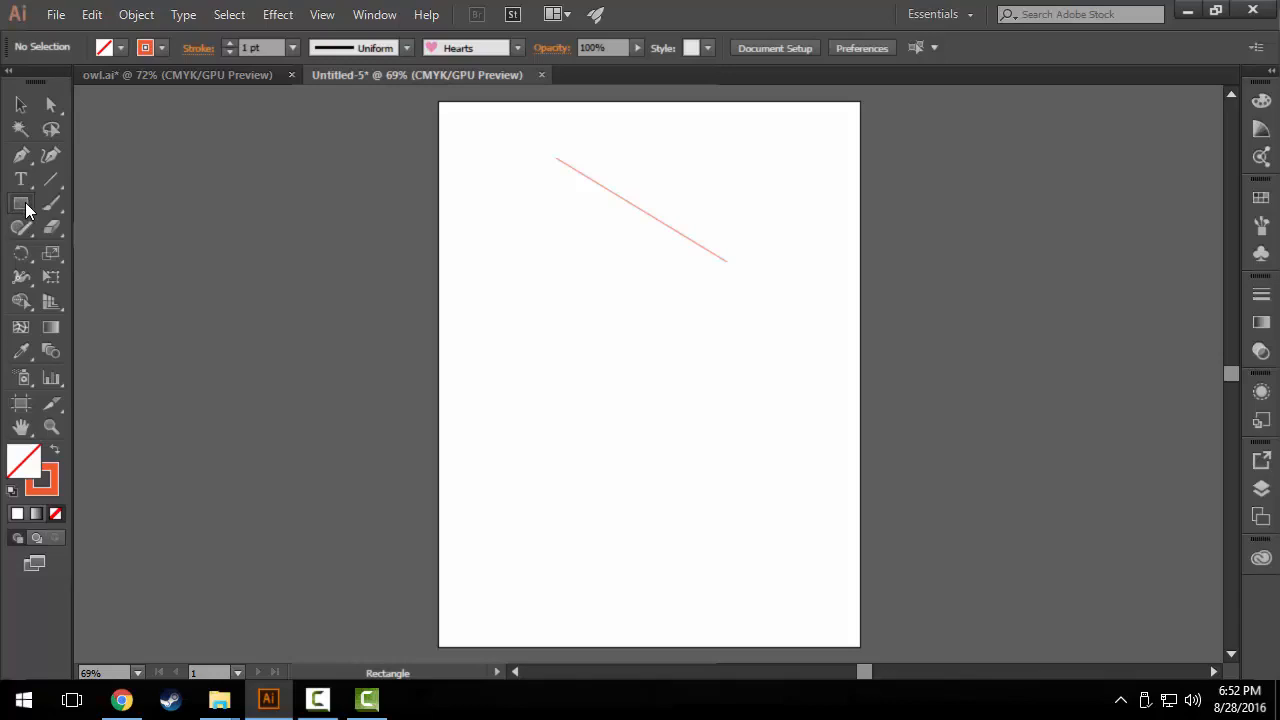
click(25, 208)
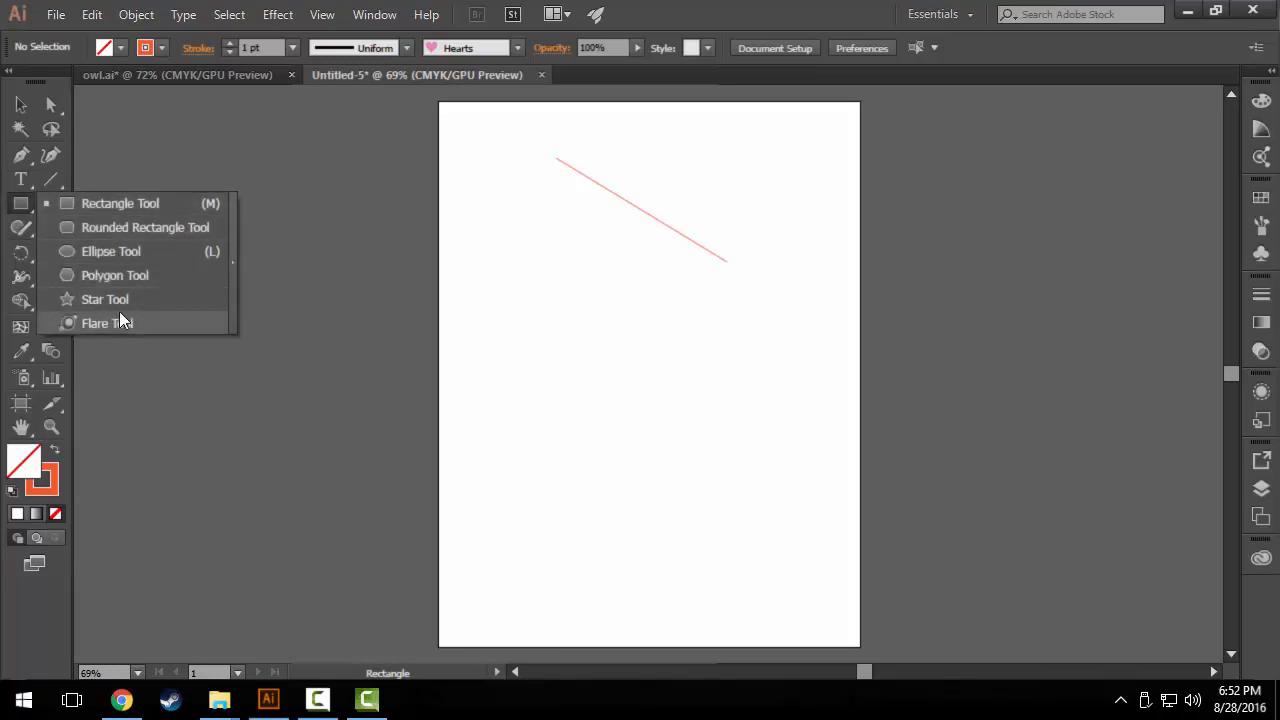
click(26, 207)
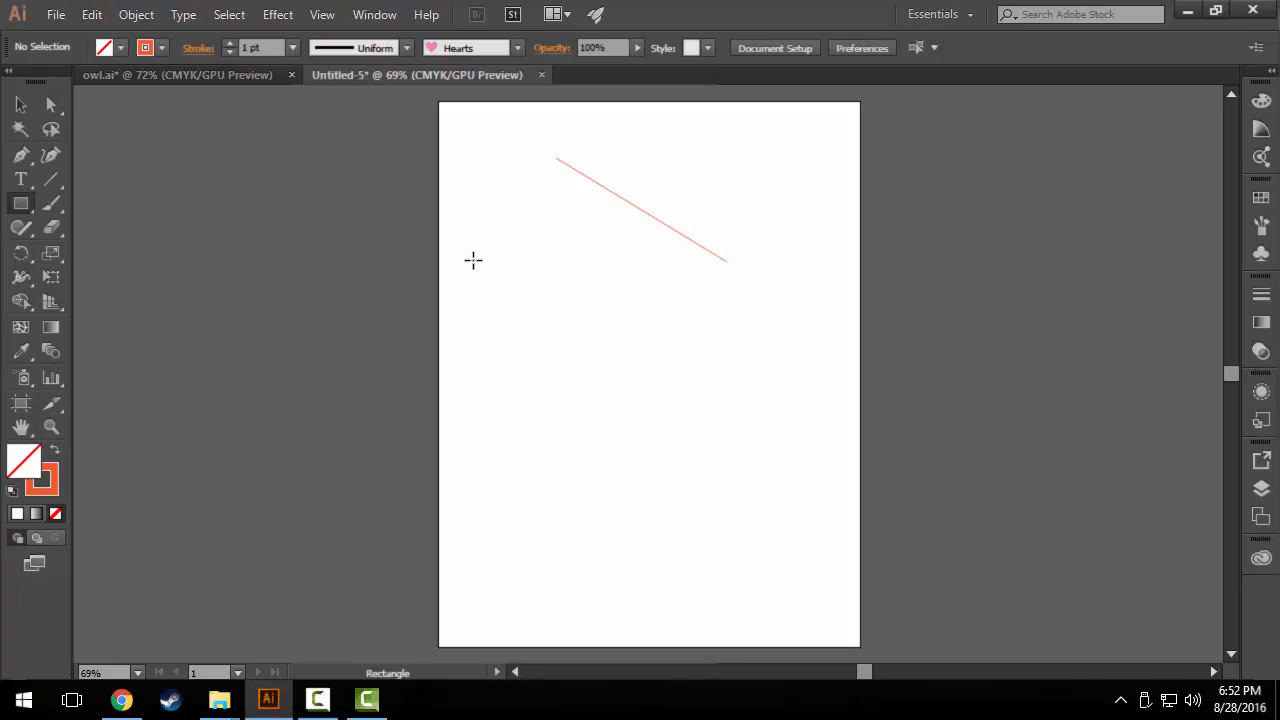
drag(473, 260, 655, 321)
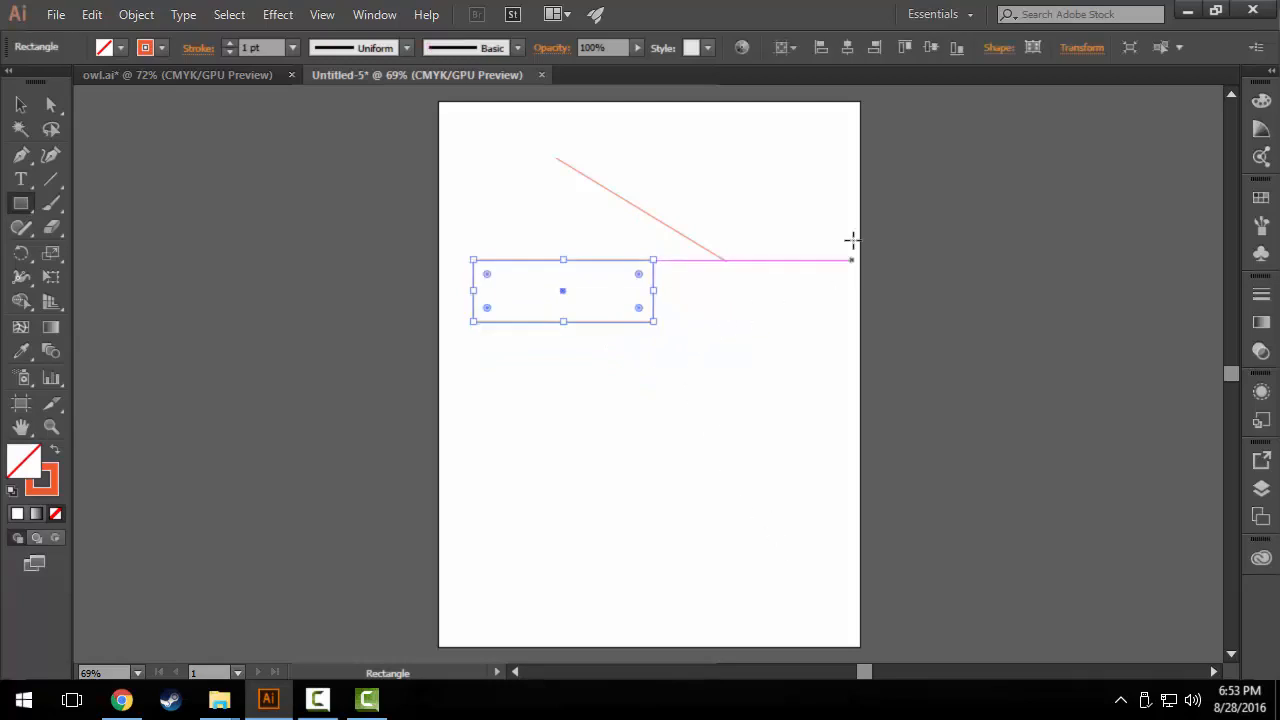
drag(818, 197, 632, 403)
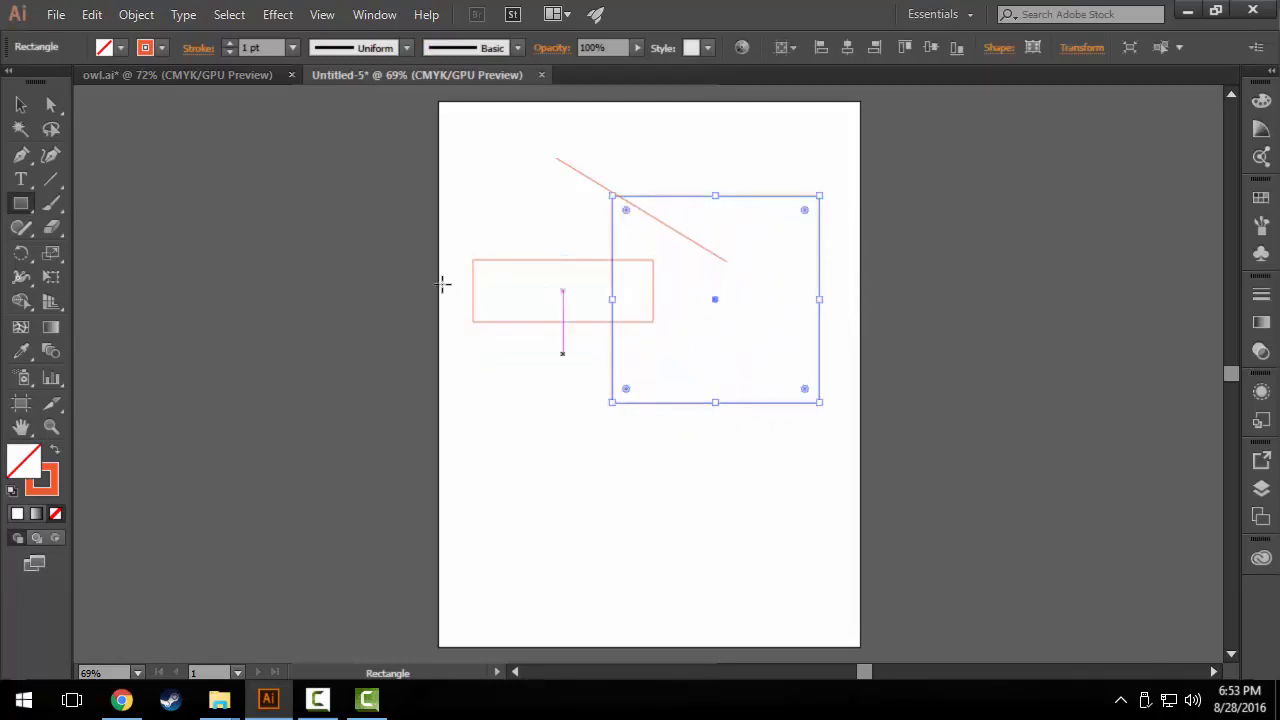
Shrink the square proportionally and place it beside the rectangle, just below the line's lower end.
click(21, 104)
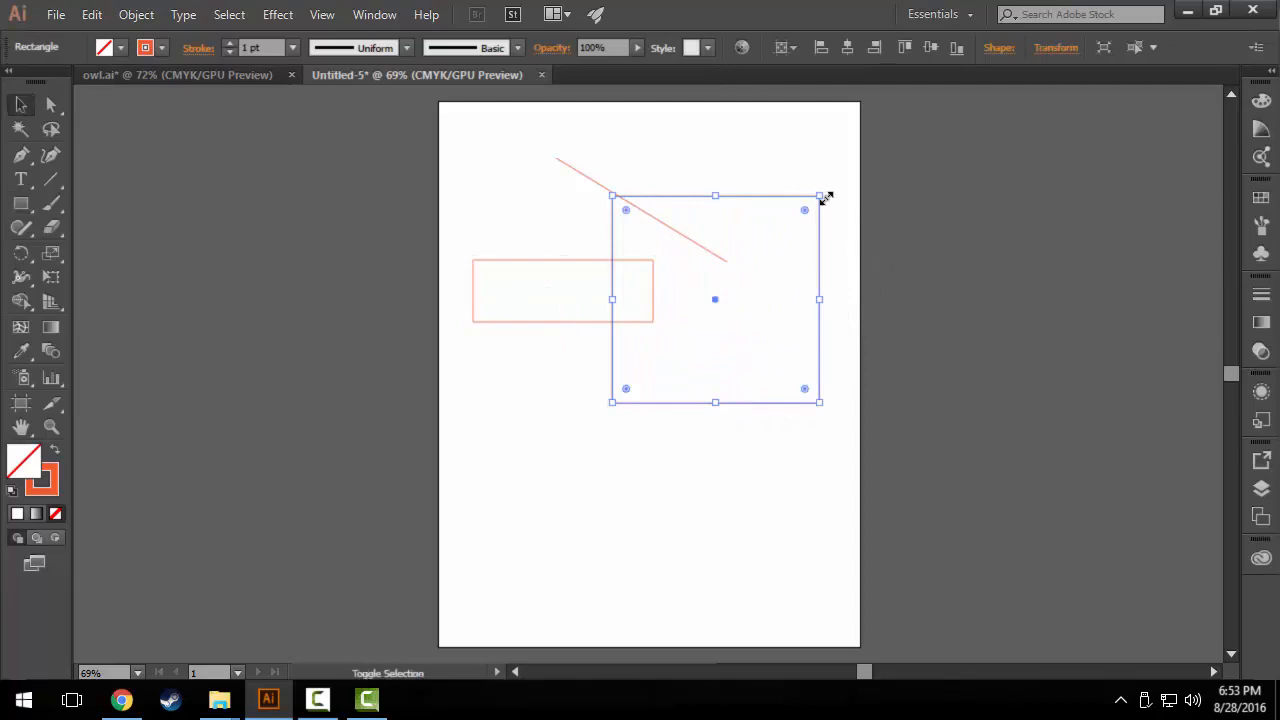
drag(819, 196, 744, 270)
drag(743, 320, 810, 328)
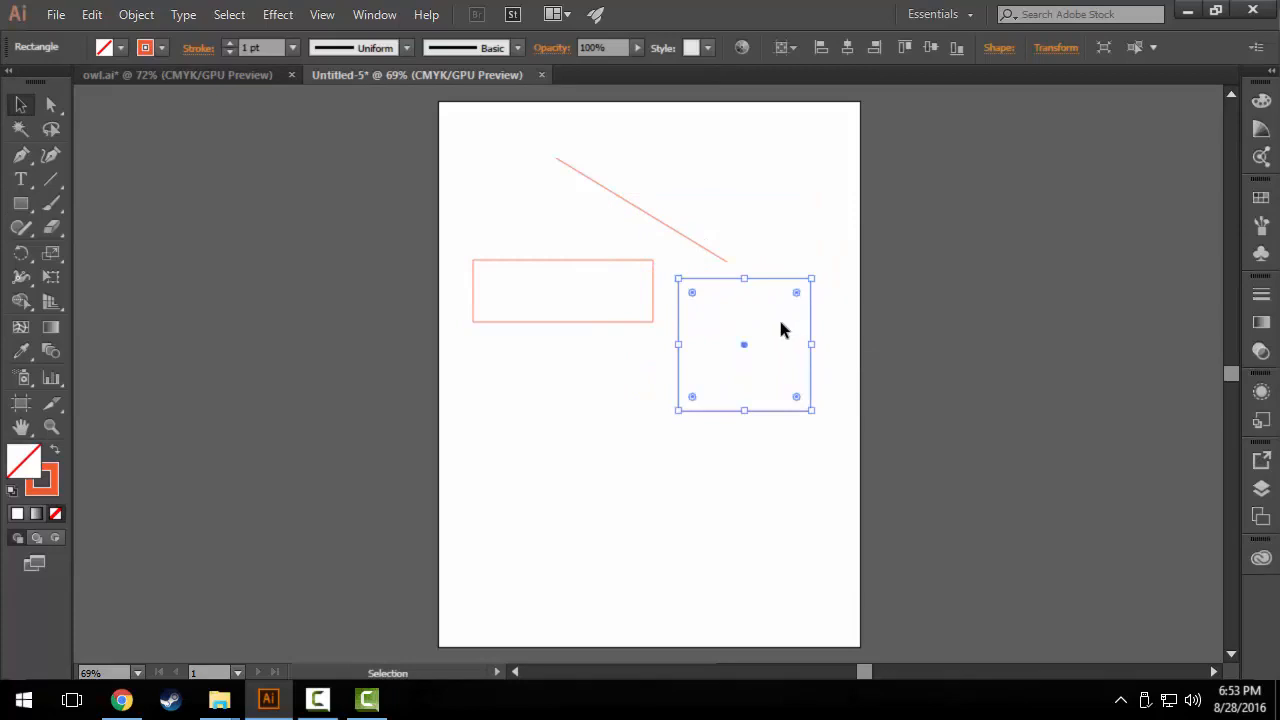
click(816, 281)
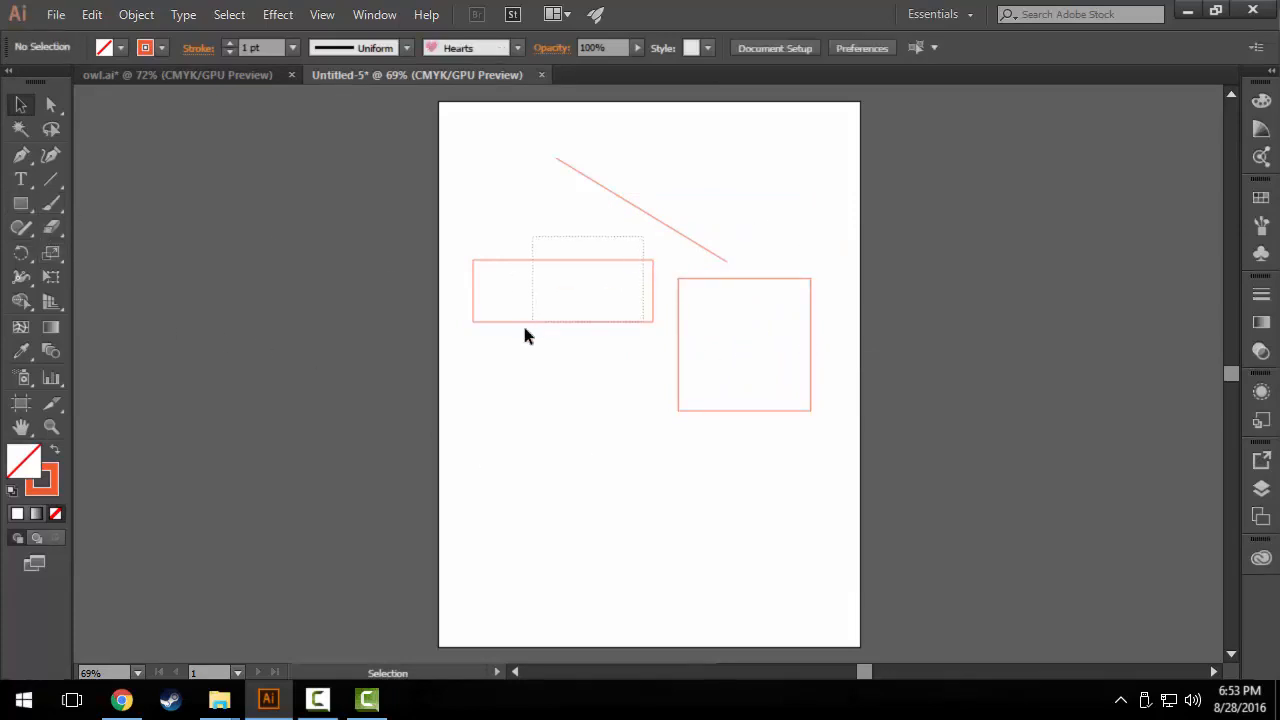
Give the wide rectangle a light blue stroke with a weight of 5 pt.
drag(491, 359, 491, 359)
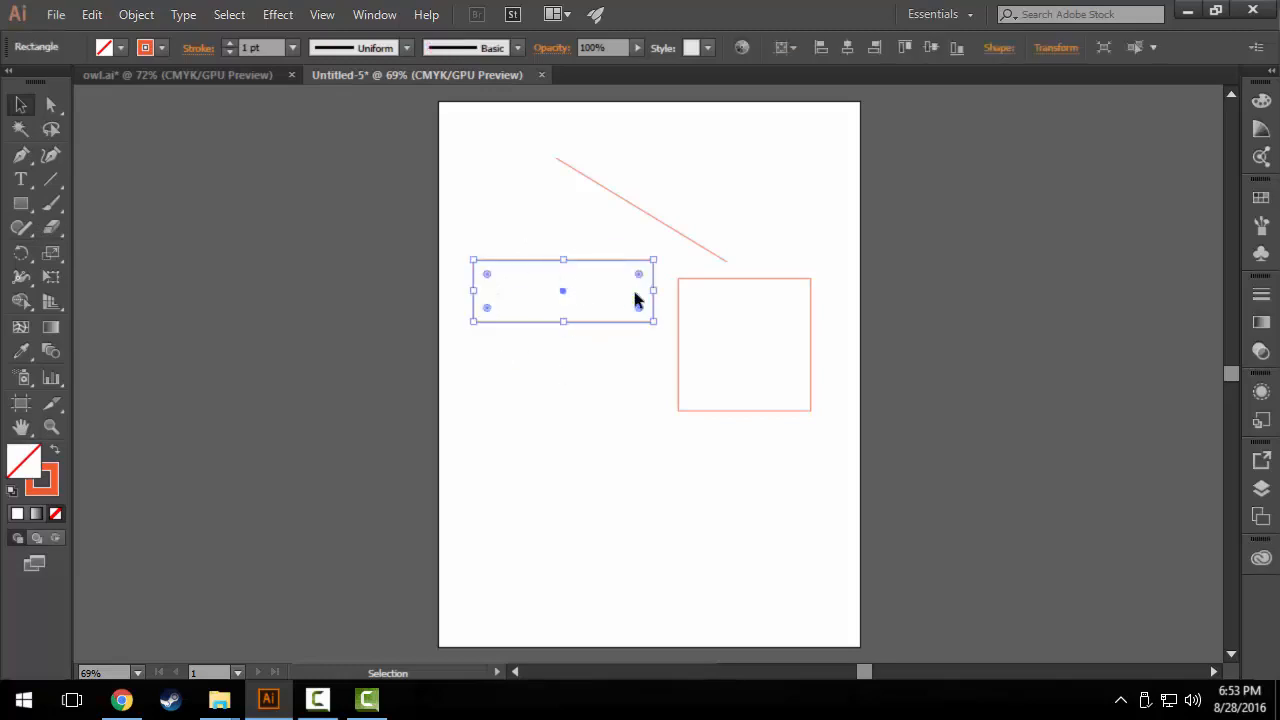
click(163, 49)
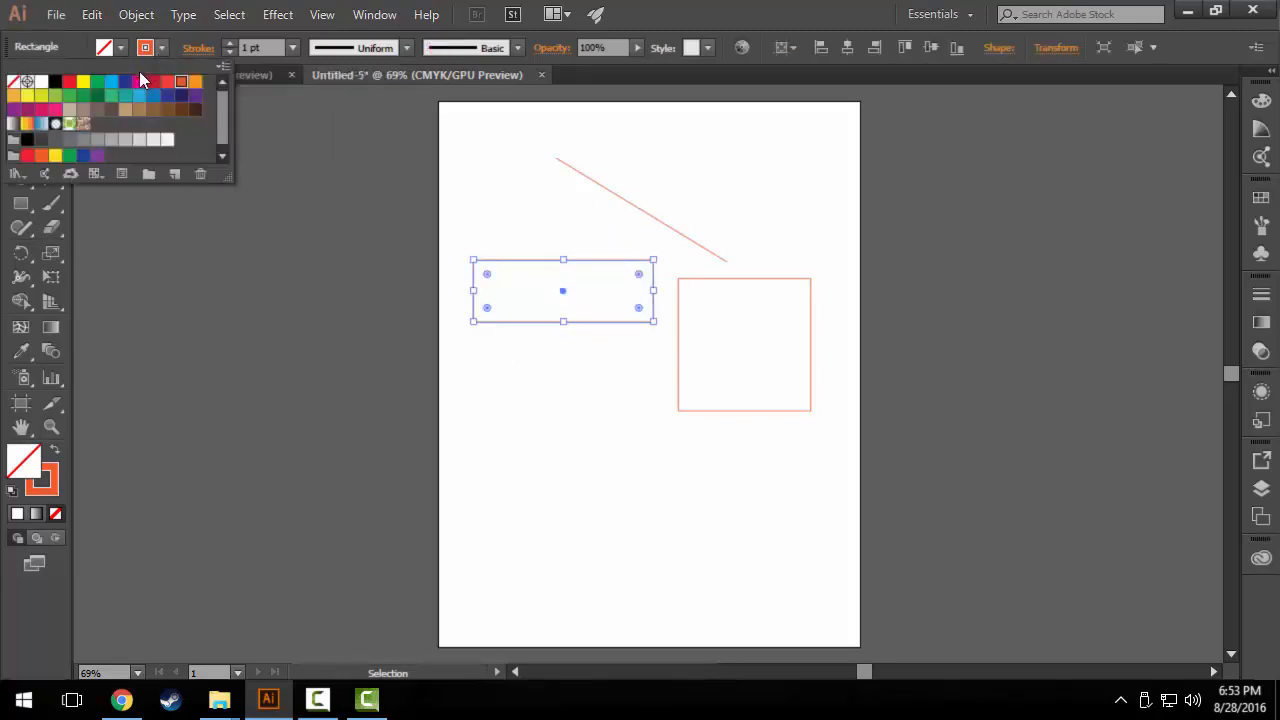
click(112, 83)
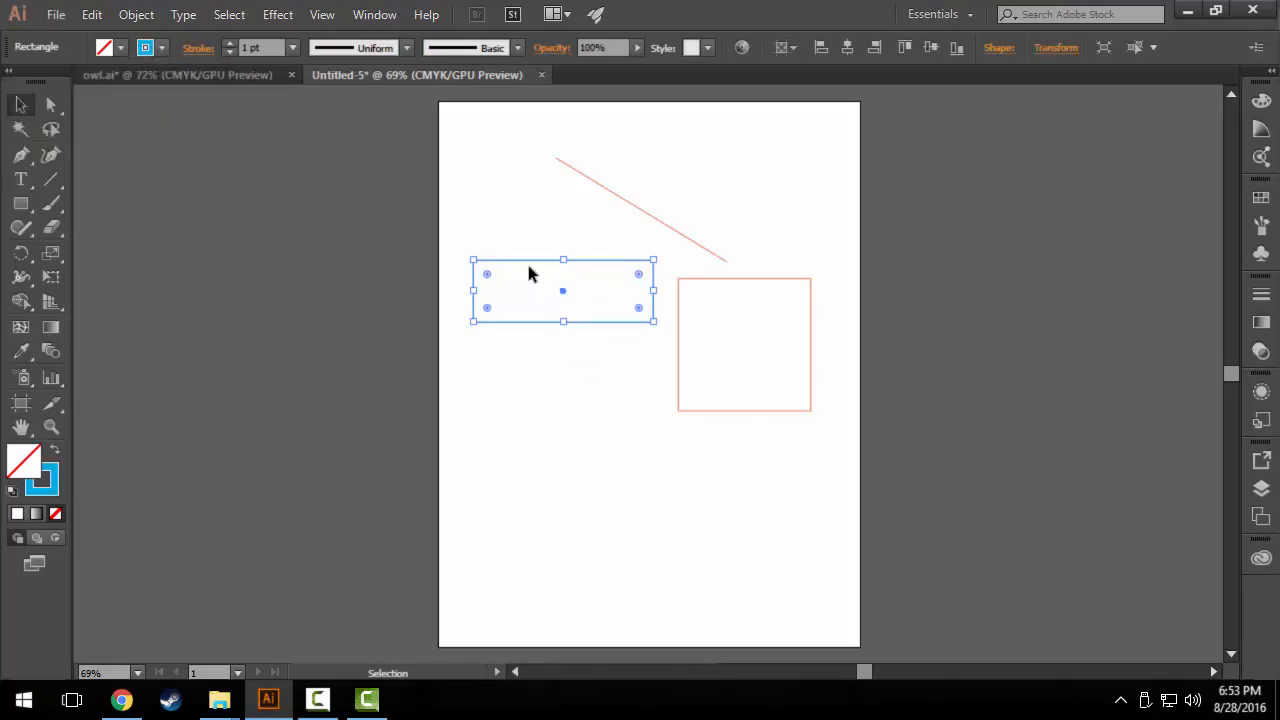
click(292, 47)
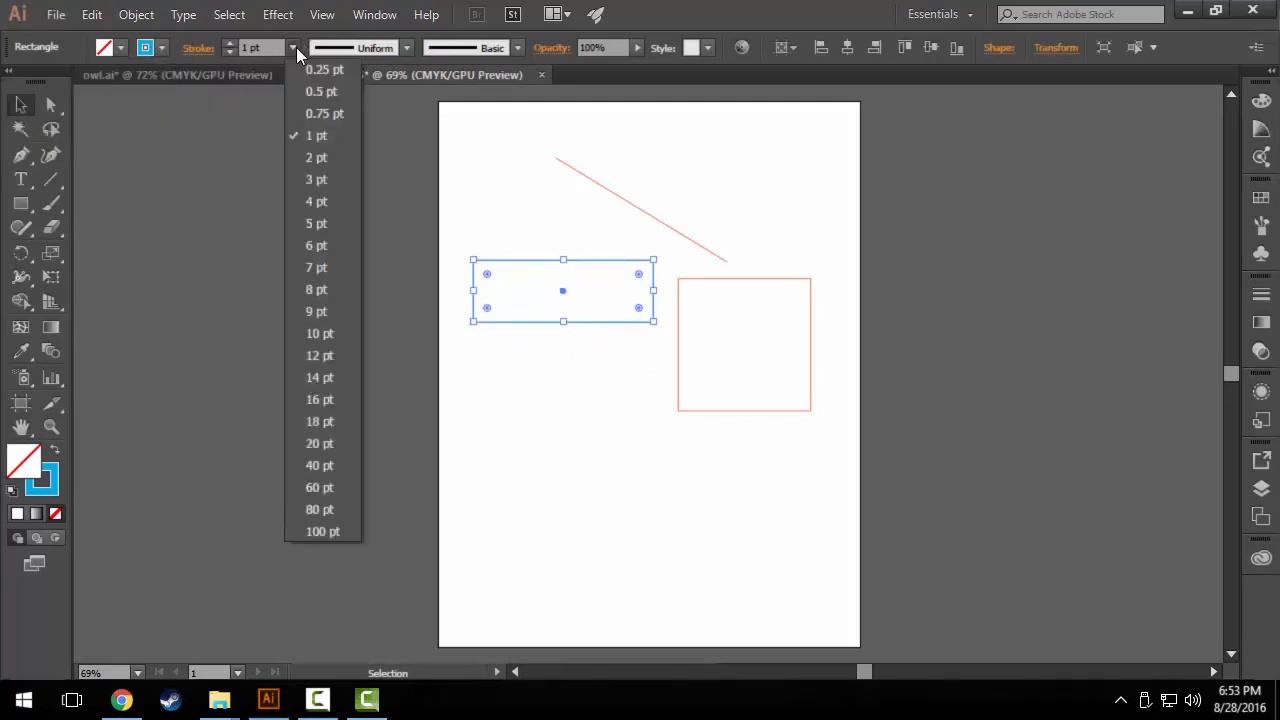
click(330, 225)
click(549, 289)
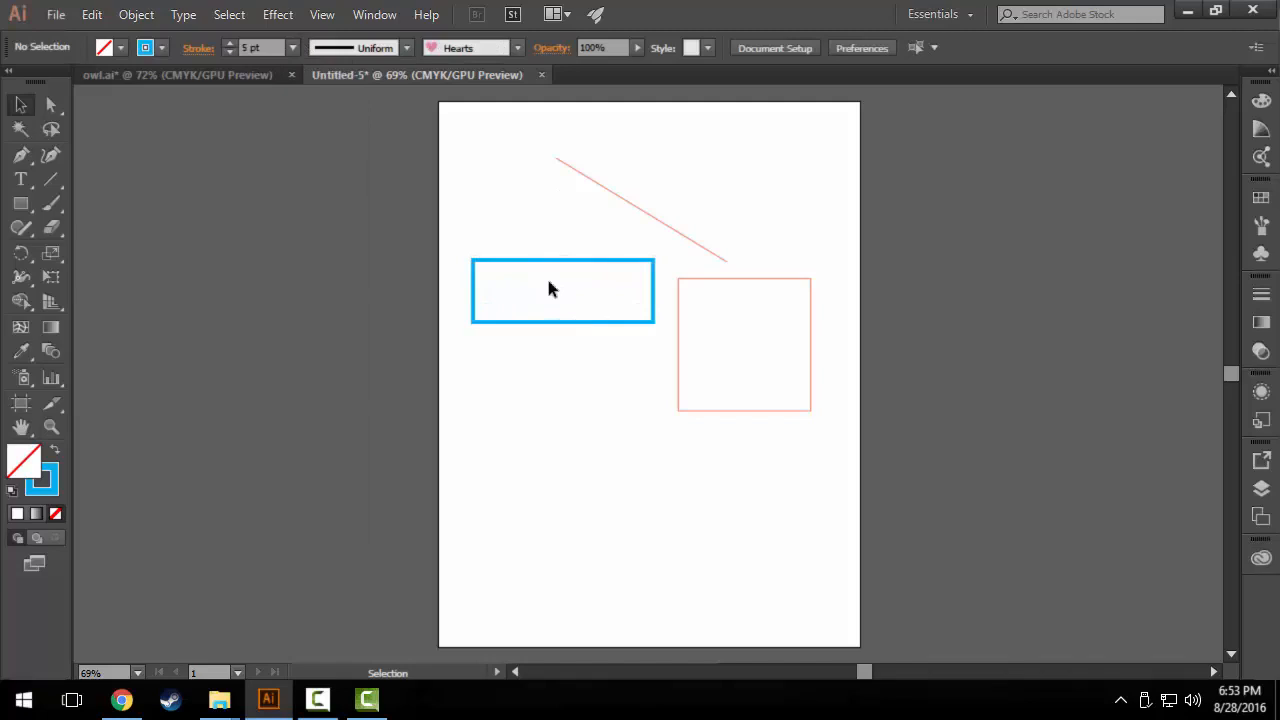
Apply the first tapered width profile to the wide rectangle's stroke, followed by the green arrow brush.
click(613, 265)
click(406, 47)
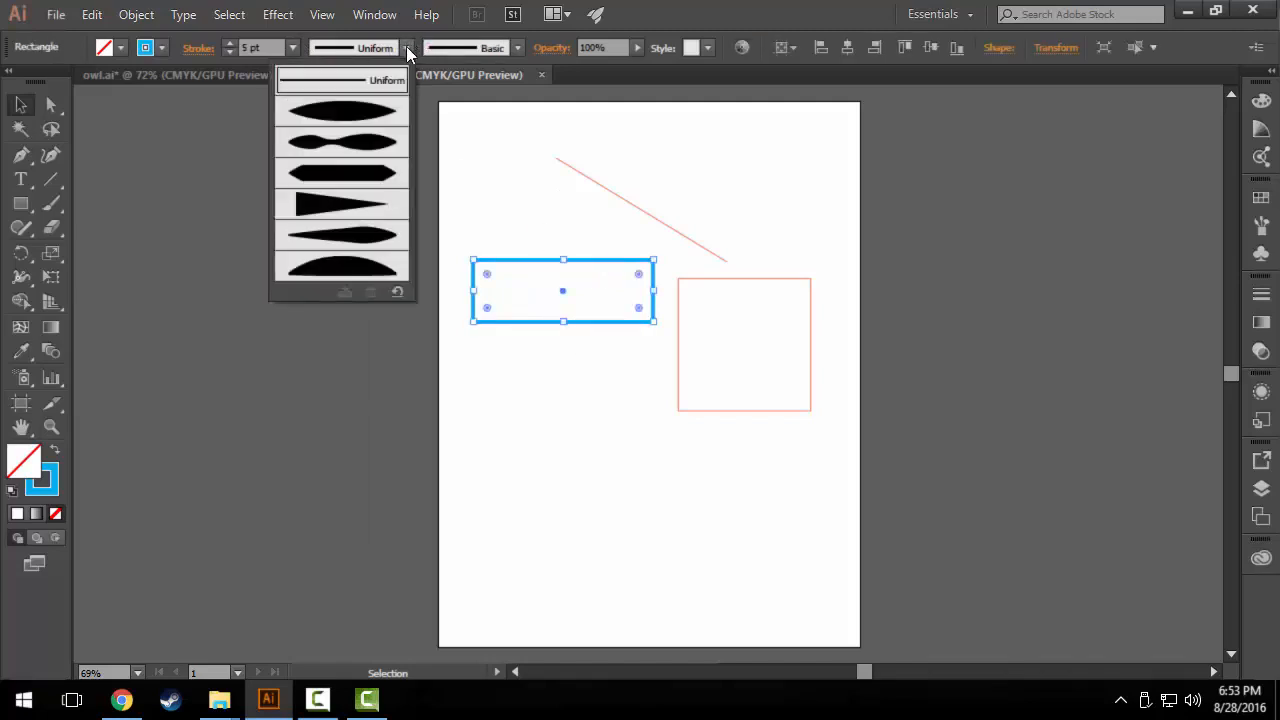
click(392, 117)
click(517, 47)
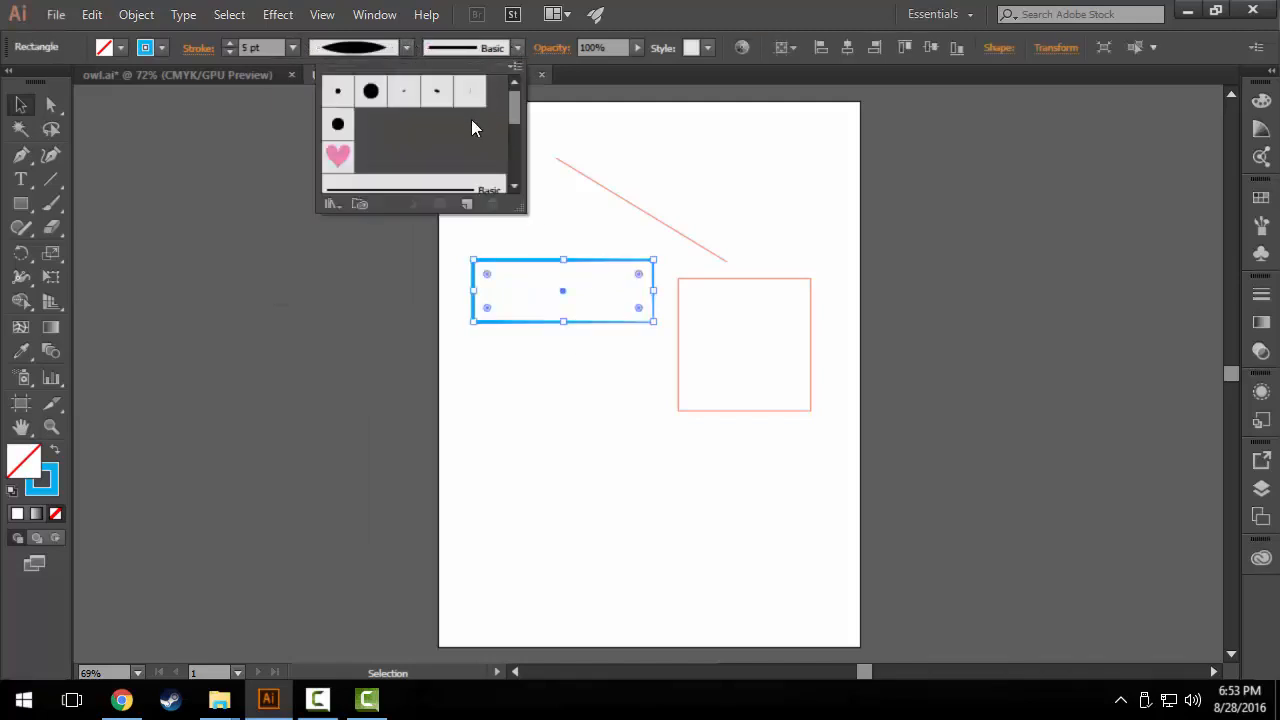
scroll(471, 121, down, 5)
click(410, 110)
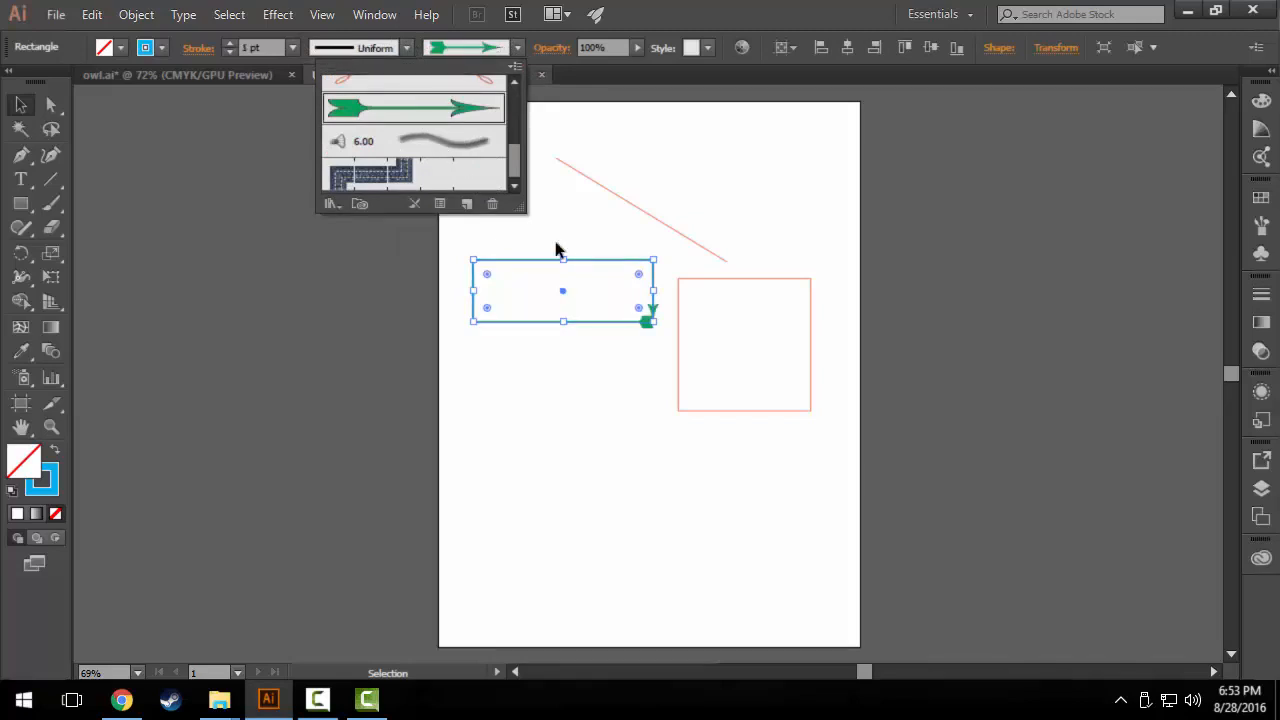
click(603, 237)
click(511, 389)
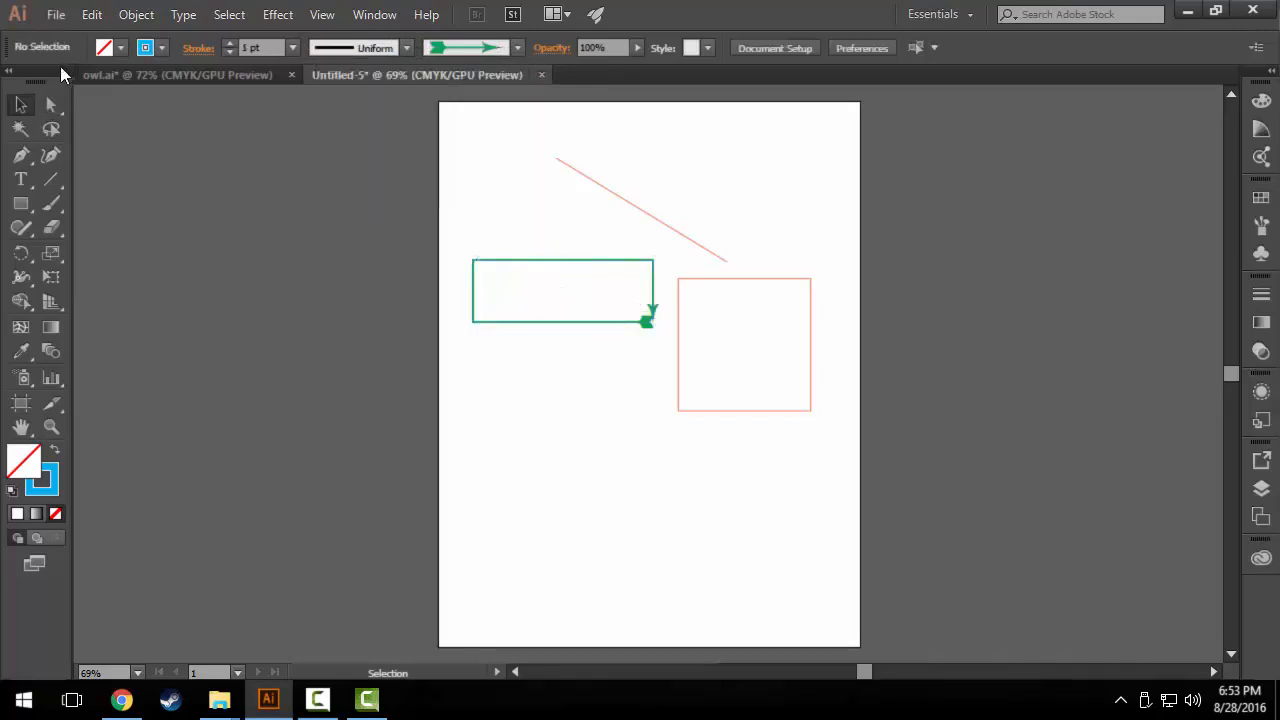
Fill the wide rectangle with yellow.
drag(472, 376, 472, 376)
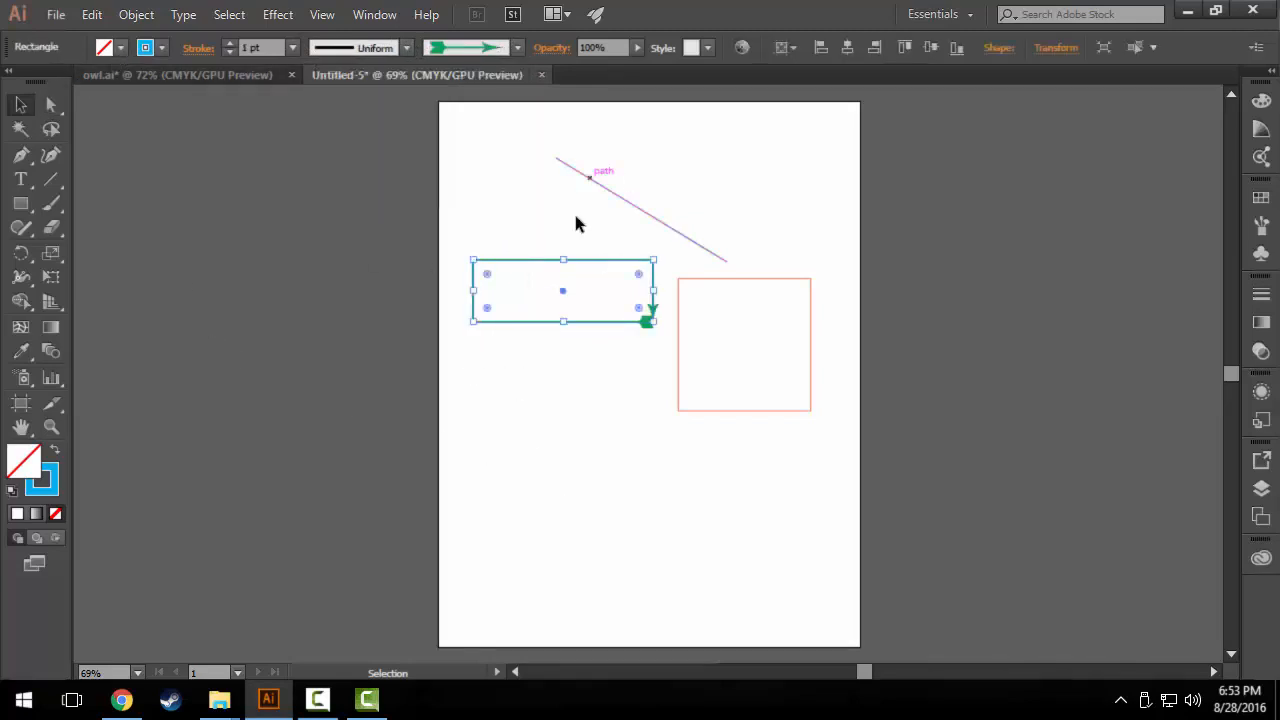
click(119, 47)
click(86, 85)
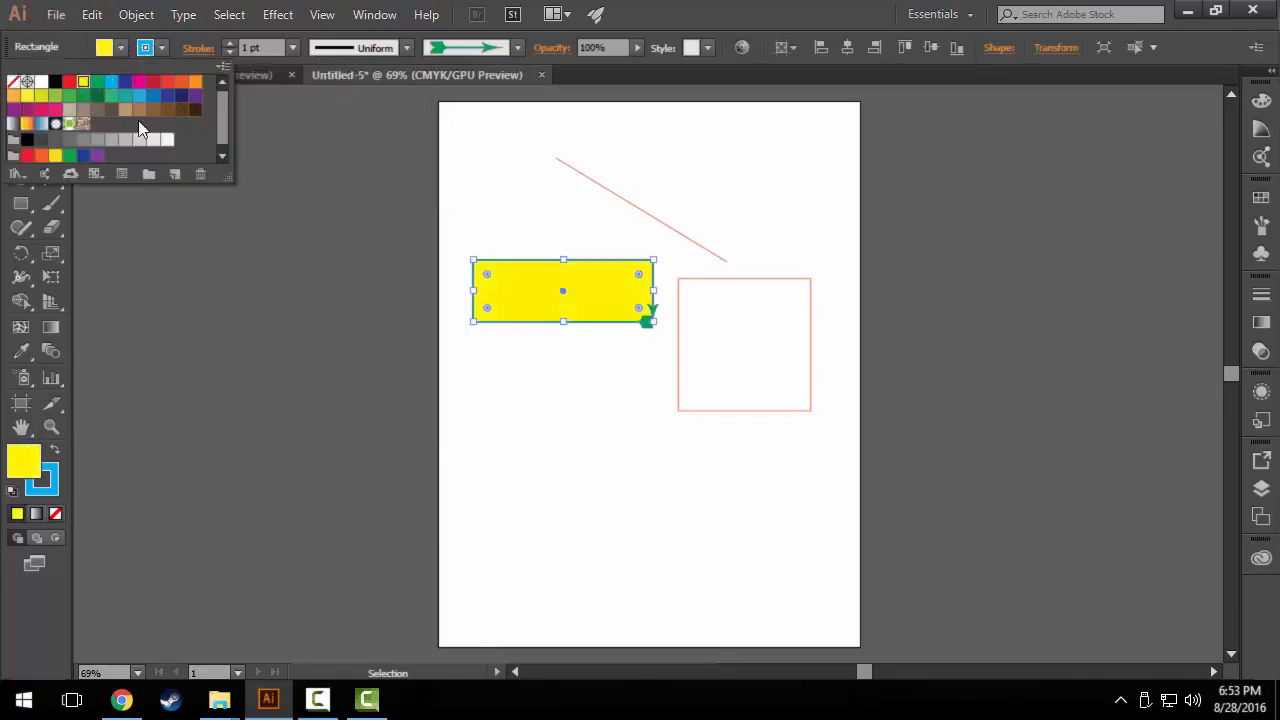
click(586, 423)
click(474, 340)
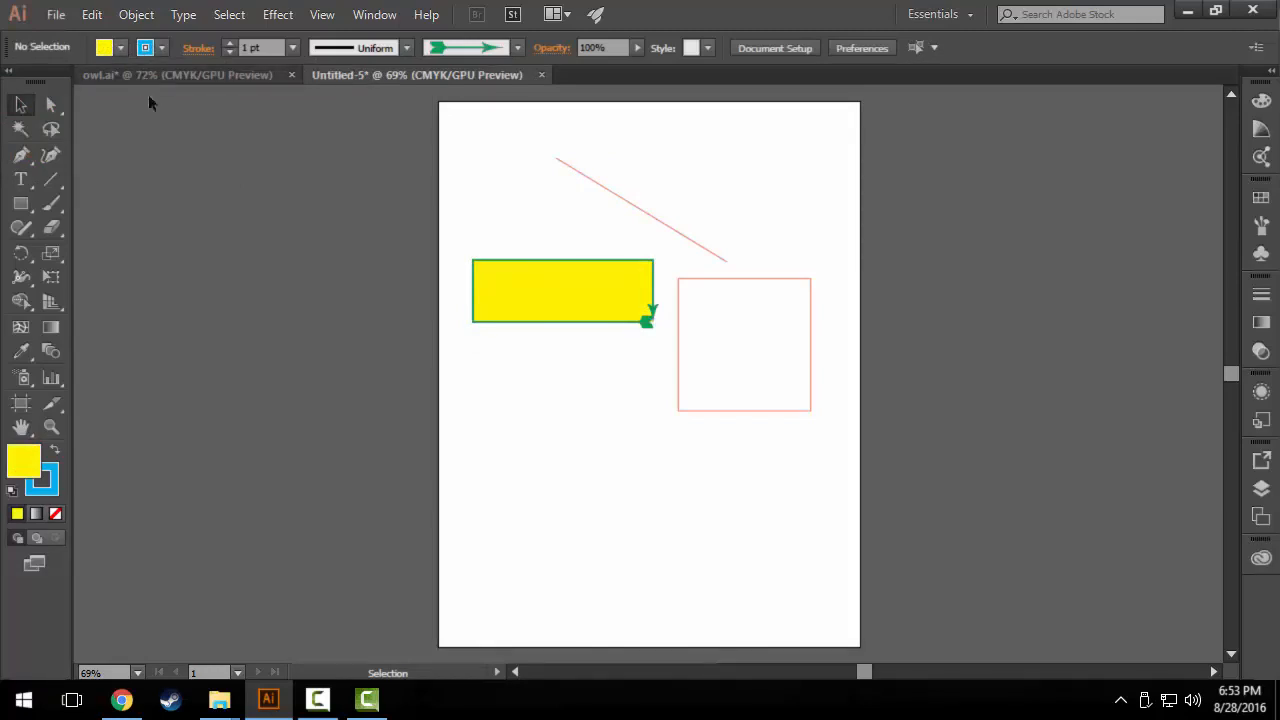
Fill the square with dark red.
click(707, 280)
click(121, 47)
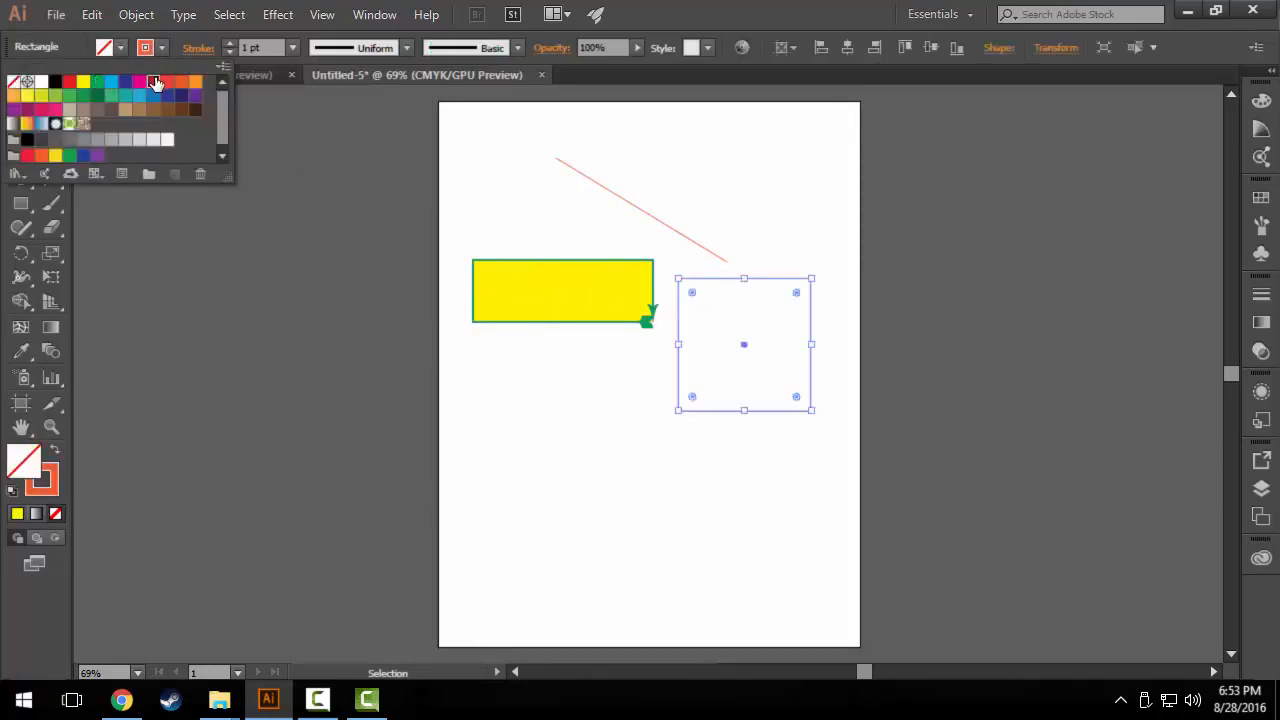
click(156, 83)
click(725, 503)
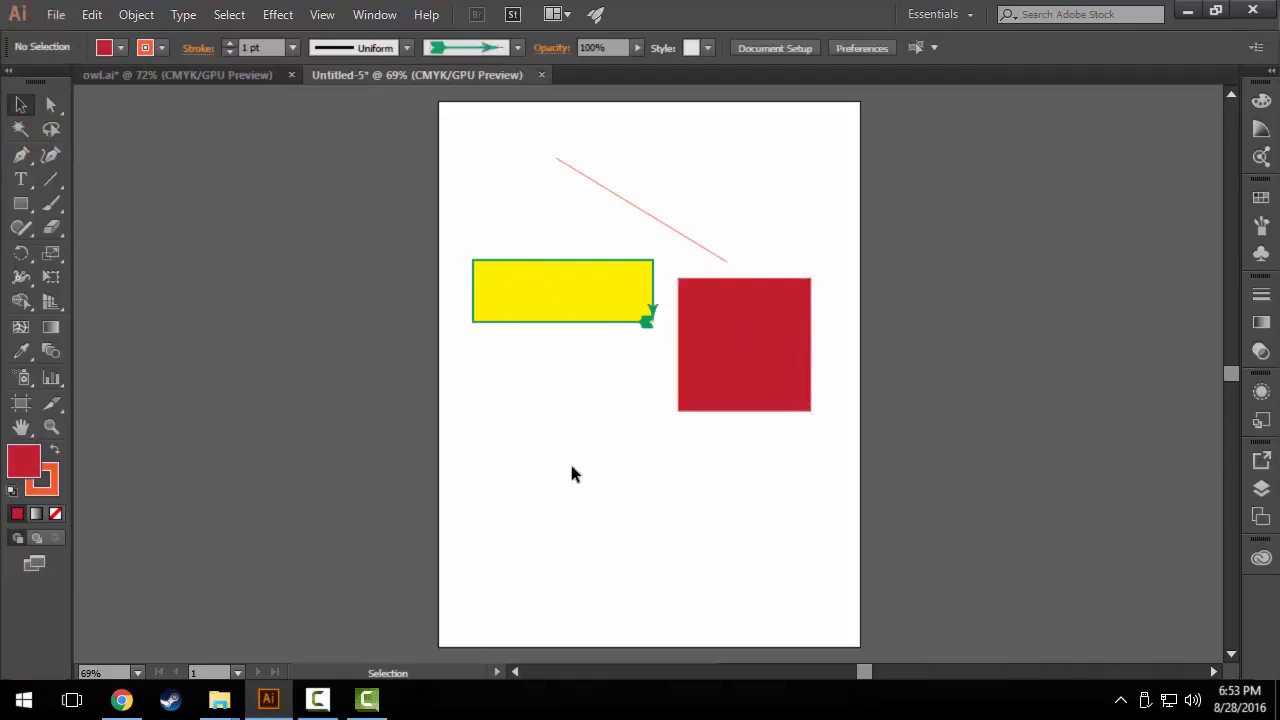
Draw a dark red rounded rectangle below the yellow rectangle, about the same width.
click(21, 206)
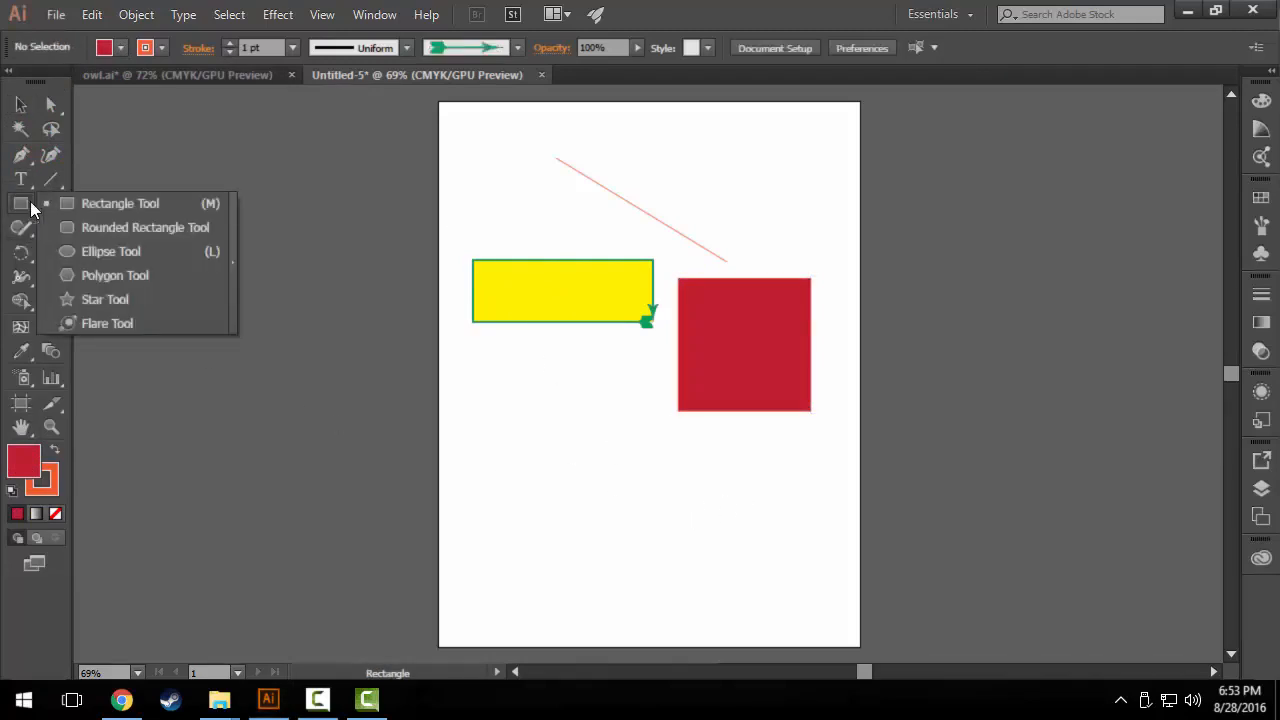
click(105, 231)
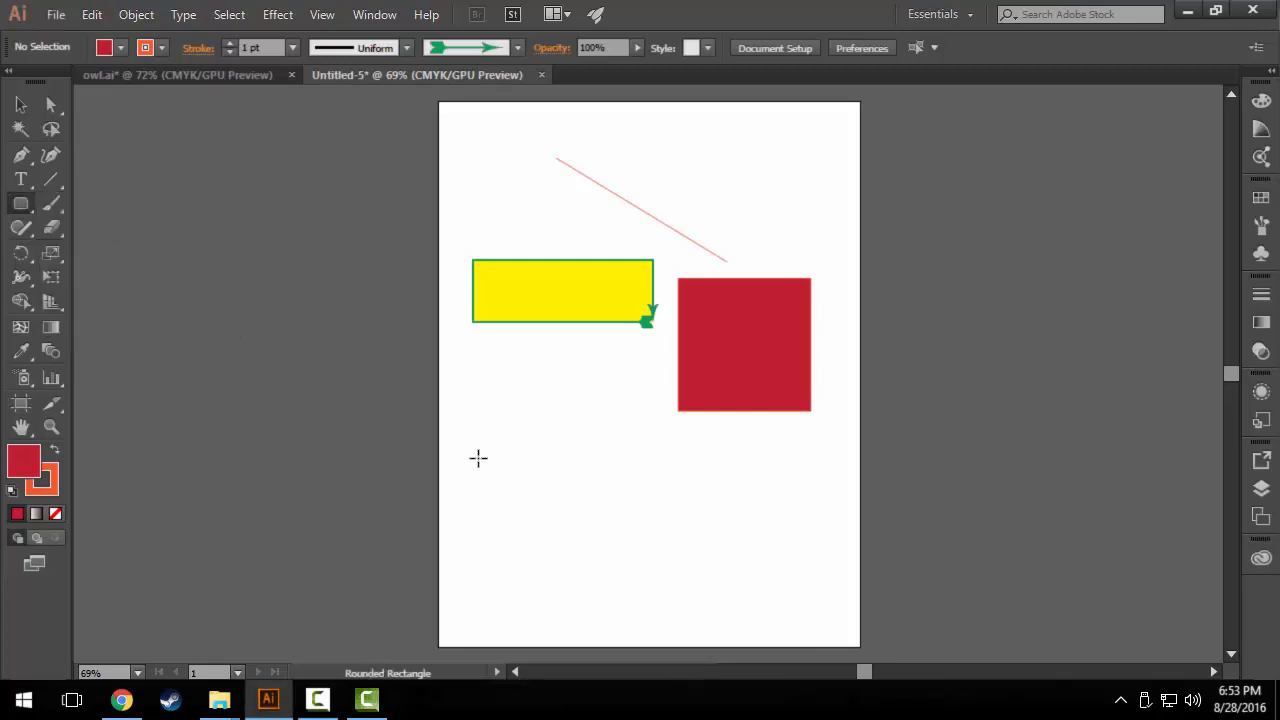
drag(472, 374, 645, 458)
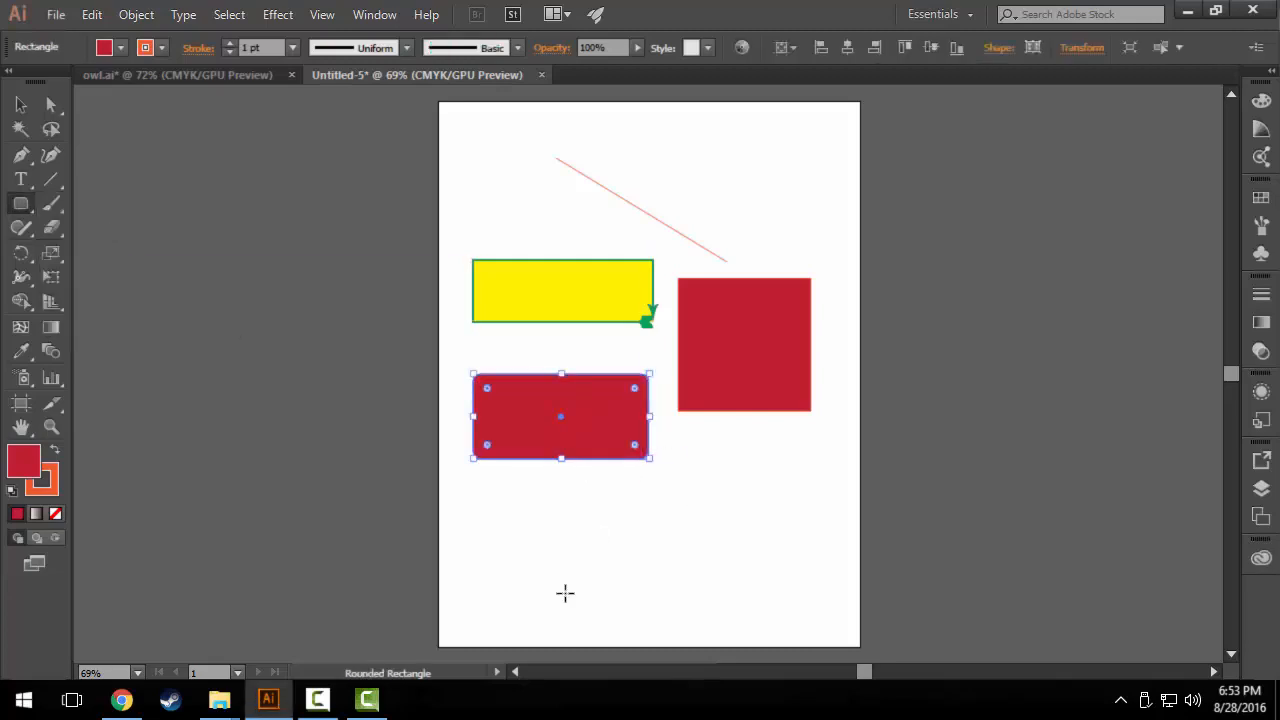
click(21, 104)
click(714, 558)
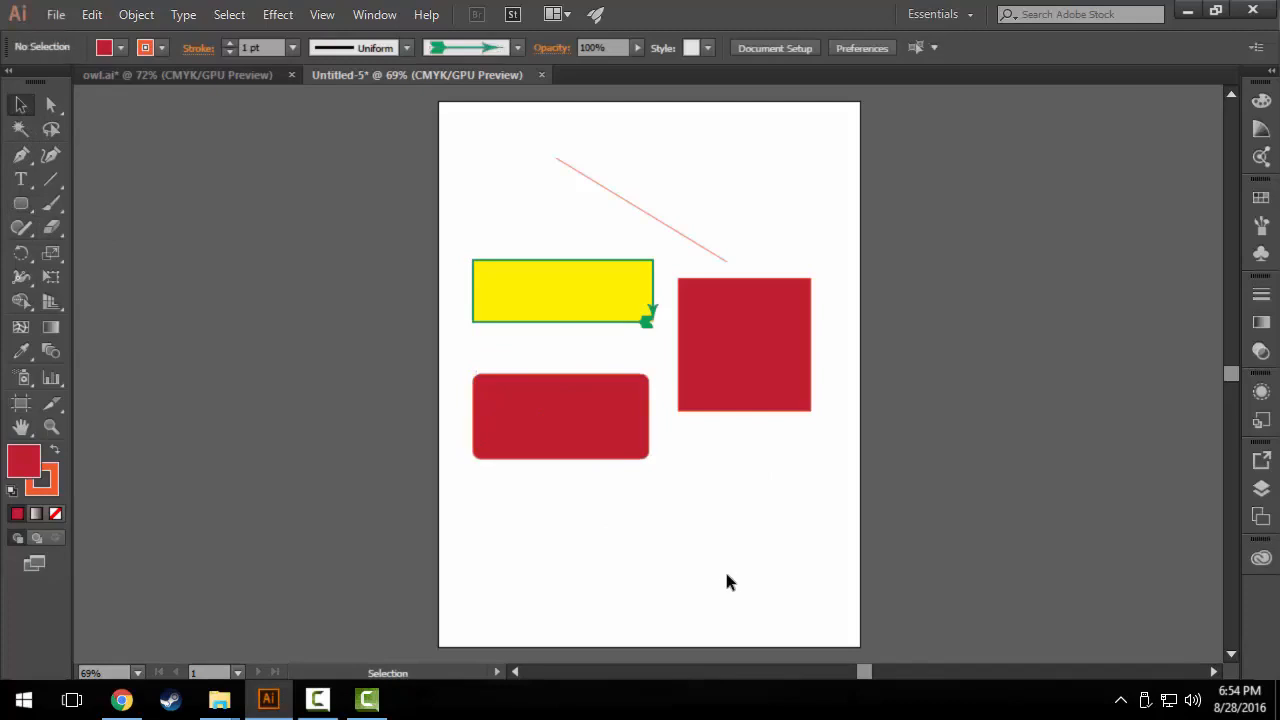
Draw a circle with the Ellipse tool below the rounded rectangle.
click(18, 205)
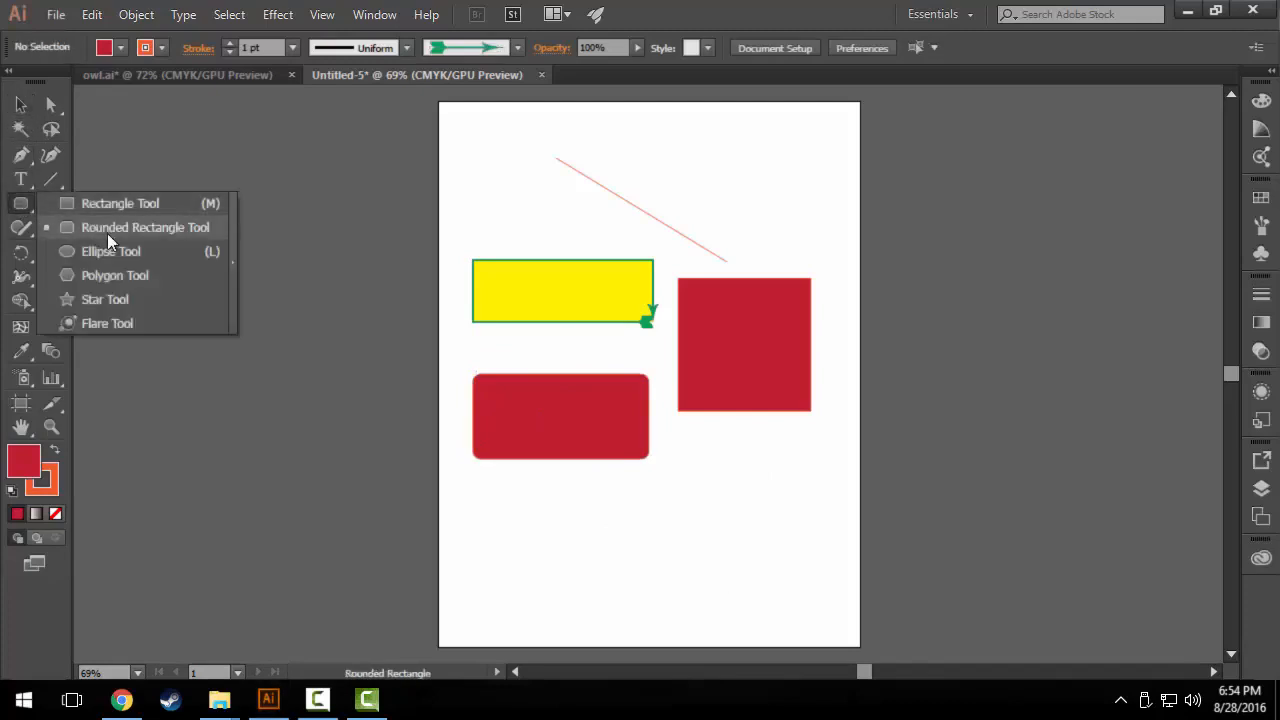
click(117, 251)
drag(509, 499, 605, 597)
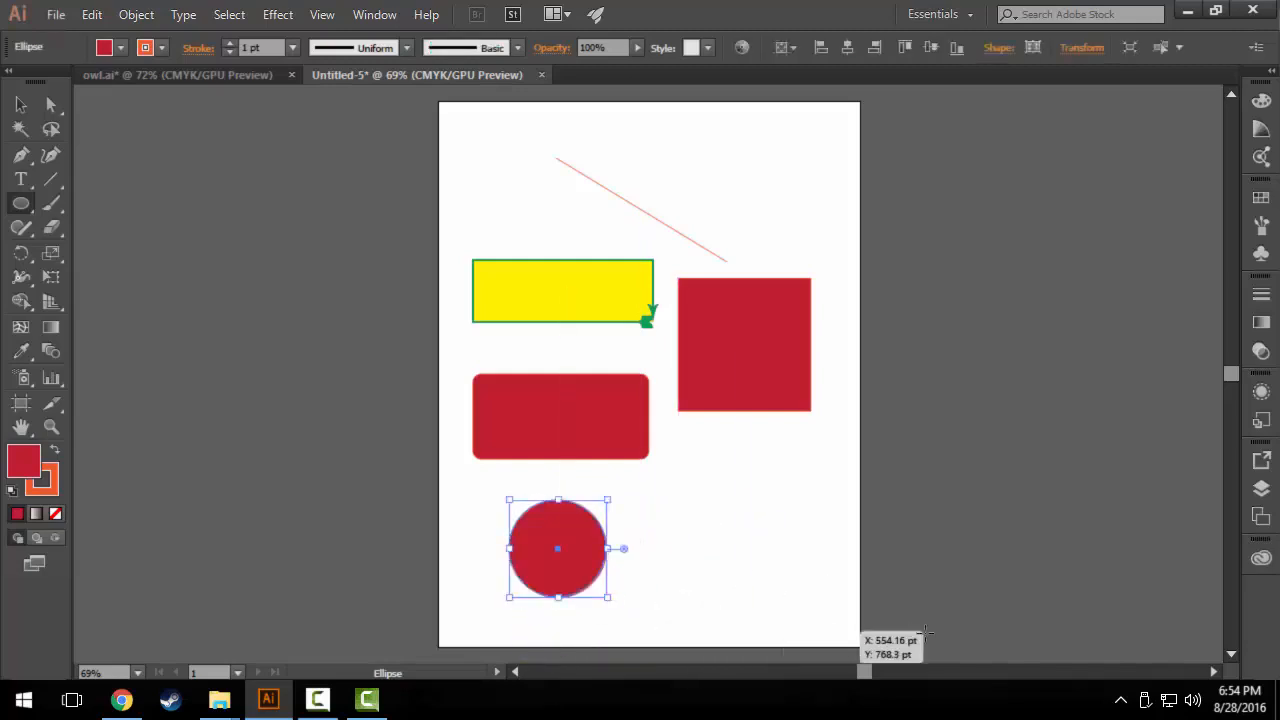
click(21, 104)
click(700, 563)
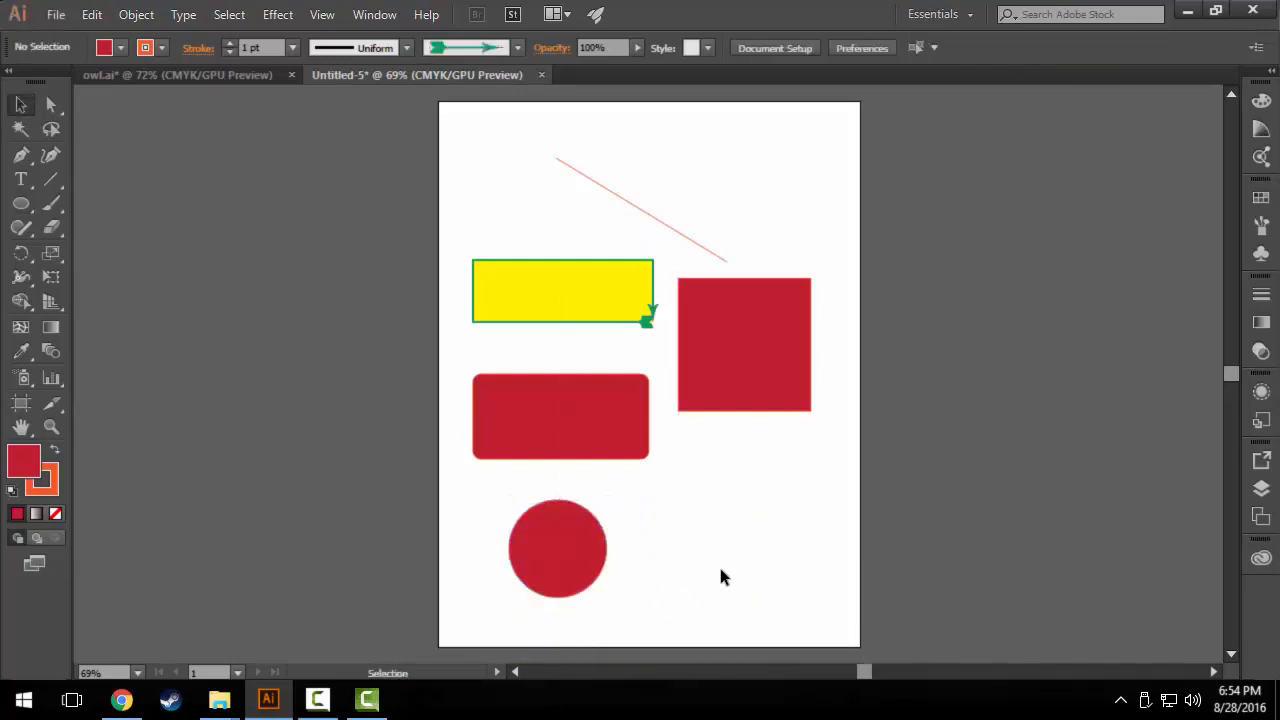
Move the circle slightly to the right and fill it with green.
drag(560, 560, 609, 553)
click(120, 47)
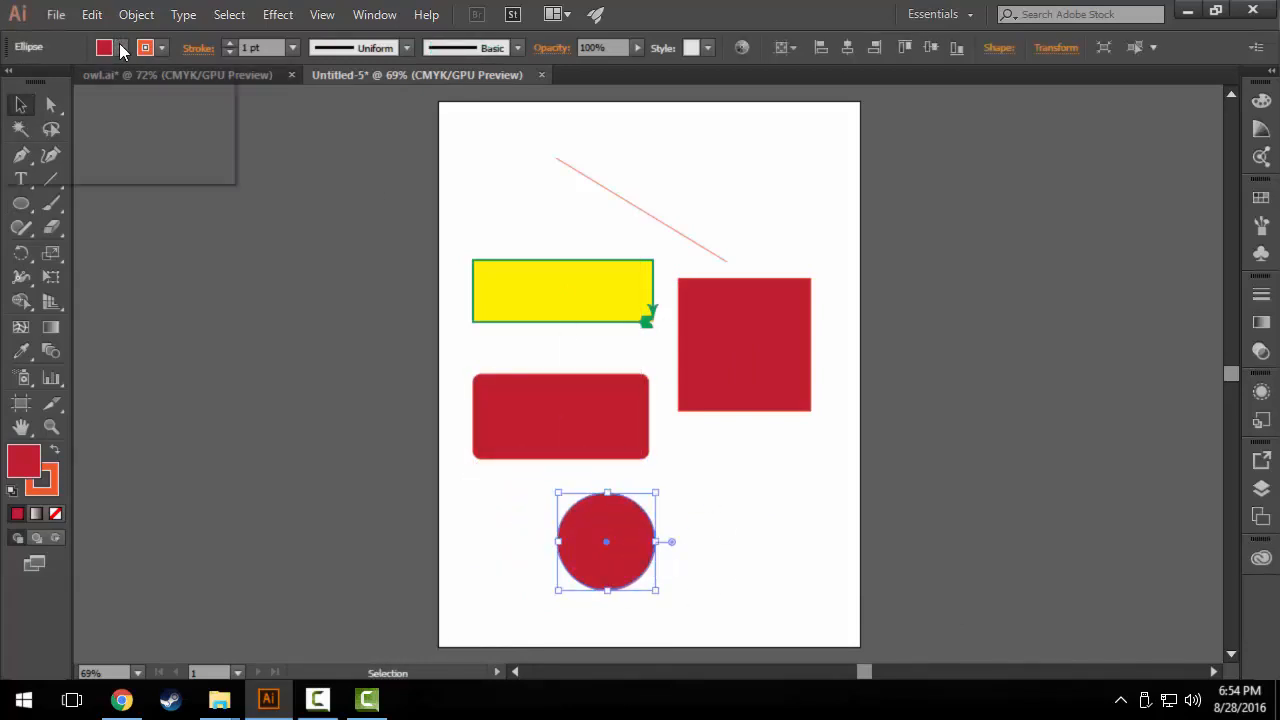
click(97, 81)
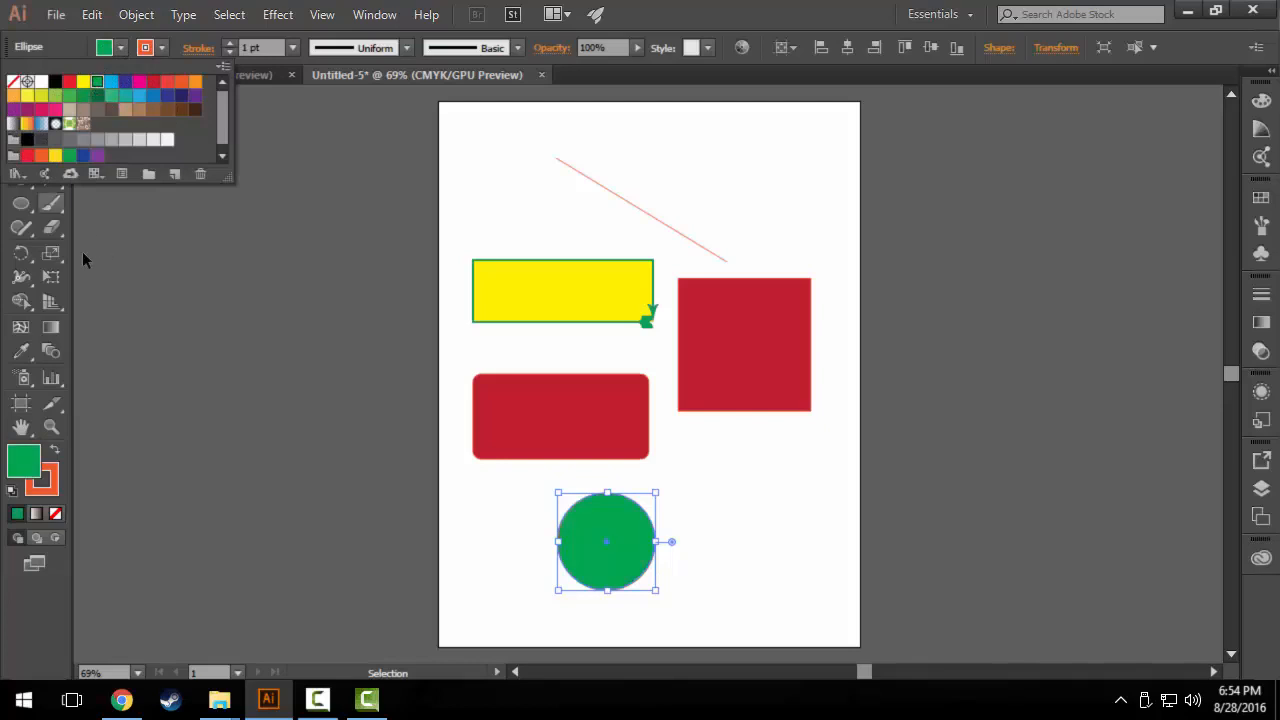
click(851, 512)
click(686, 531)
Move the green circle up so it overlaps the lower edge of the red rounded rectangle.
mouse_move(596, 530)
mouse_down()
mouse_move(594, 491)
mouse_move(505, 514)
mouse_move(547, 539)
mouse_move(597, 539)
mouse_up()
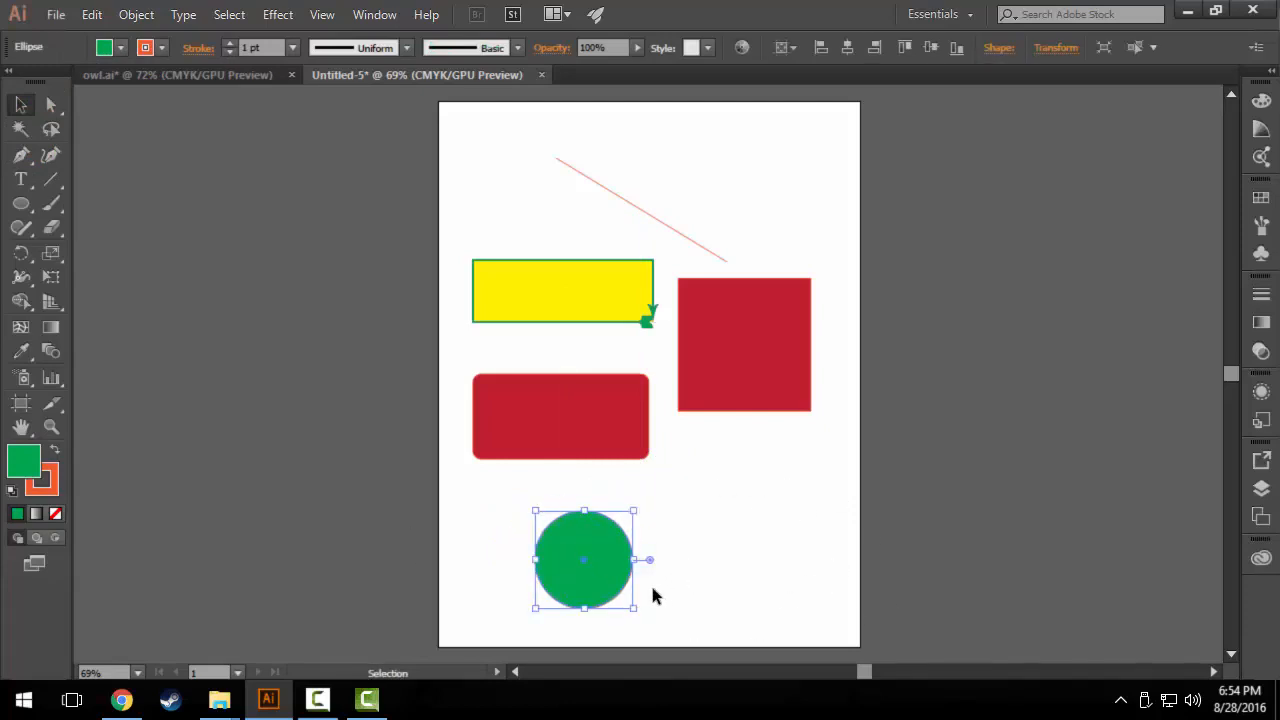
drag(608, 562, 608, 460)
click(720, 519)
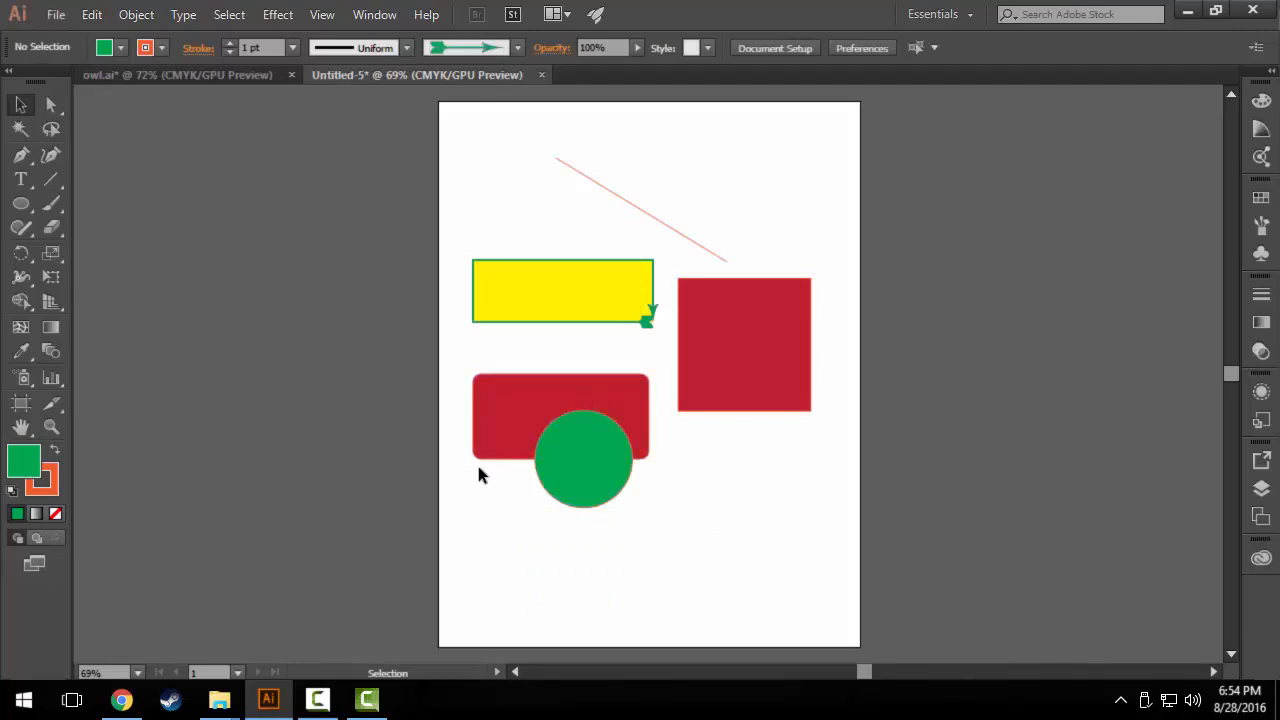
Bring the red rounded rectangle to the front, above the overlapping green circle.
click(508, 414)
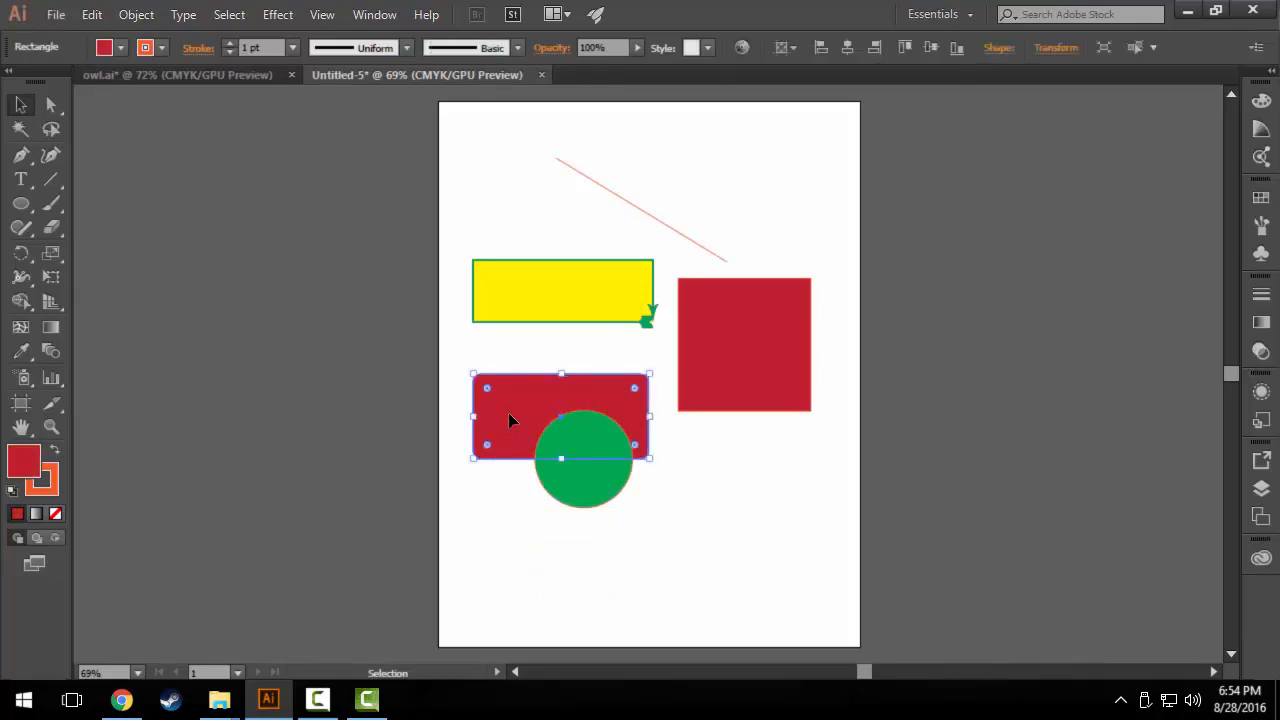
right_click(509, 410)
mouse_move(560, 314)
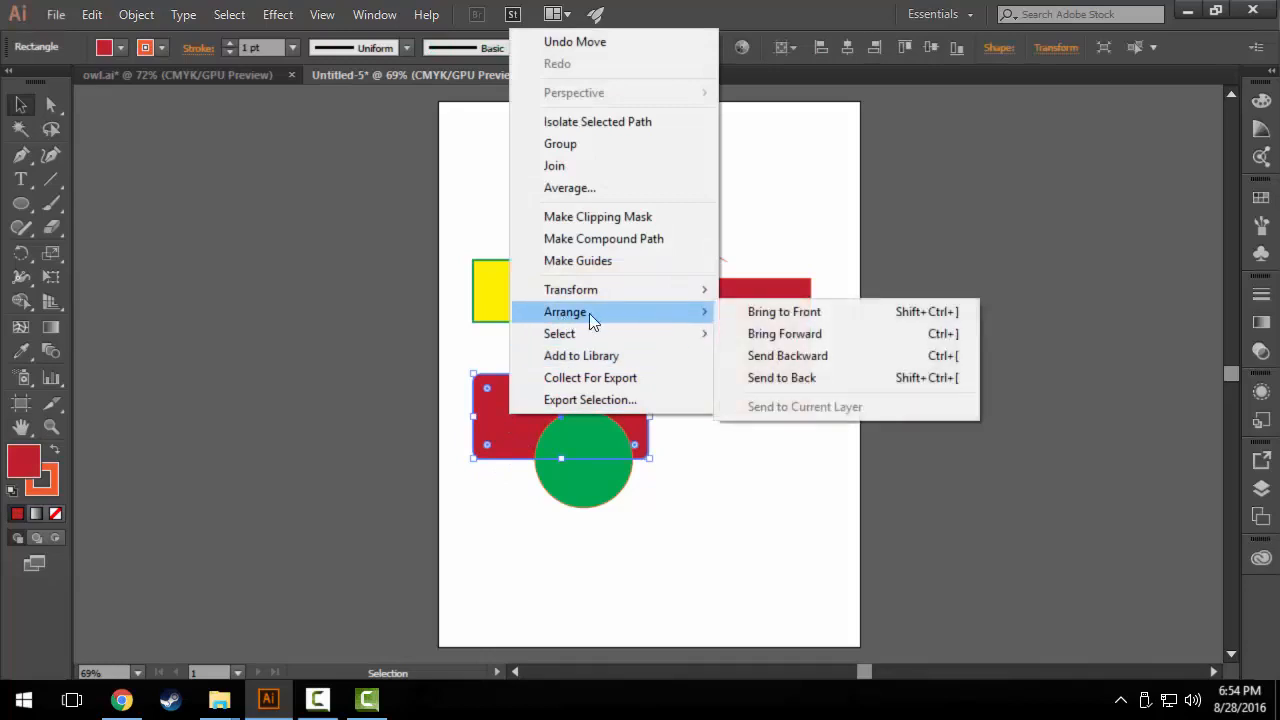
click(818, 309)
click(713, 540)
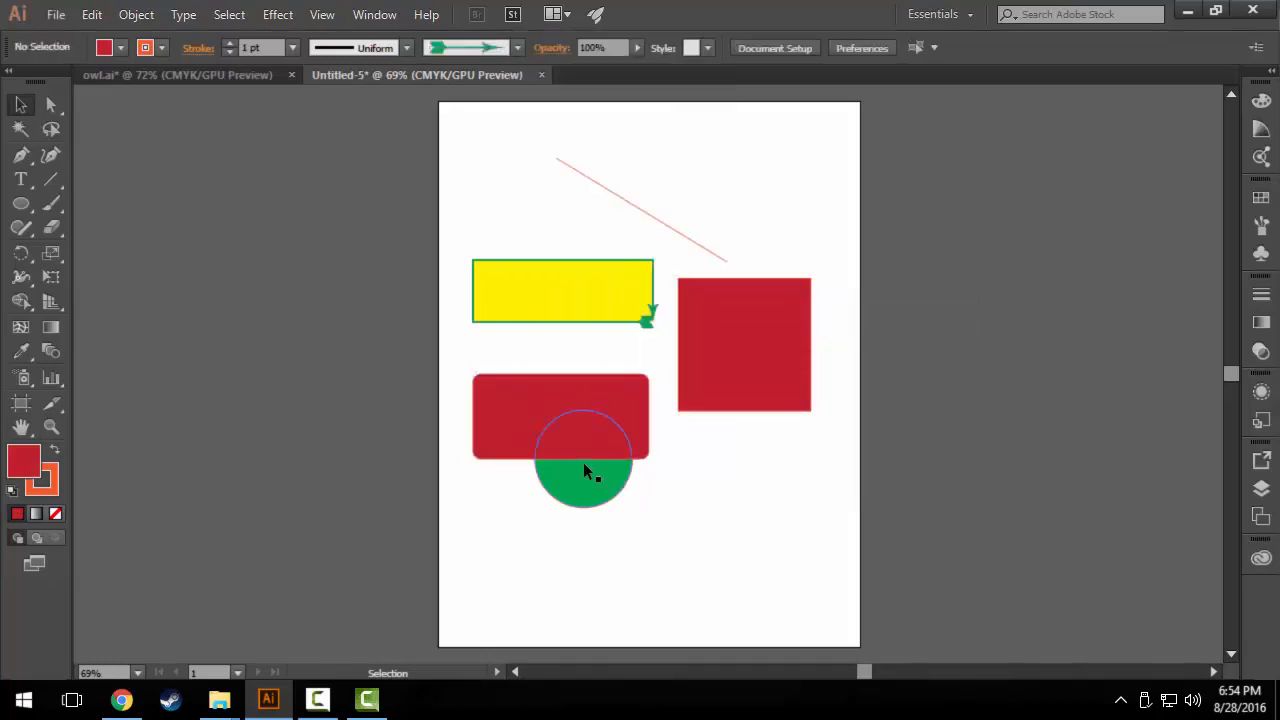
Bring the green circle to the front, above the red rounded rectangle.
click(585, 468)
right_click(608, 484)
mouse_move(718, 371)
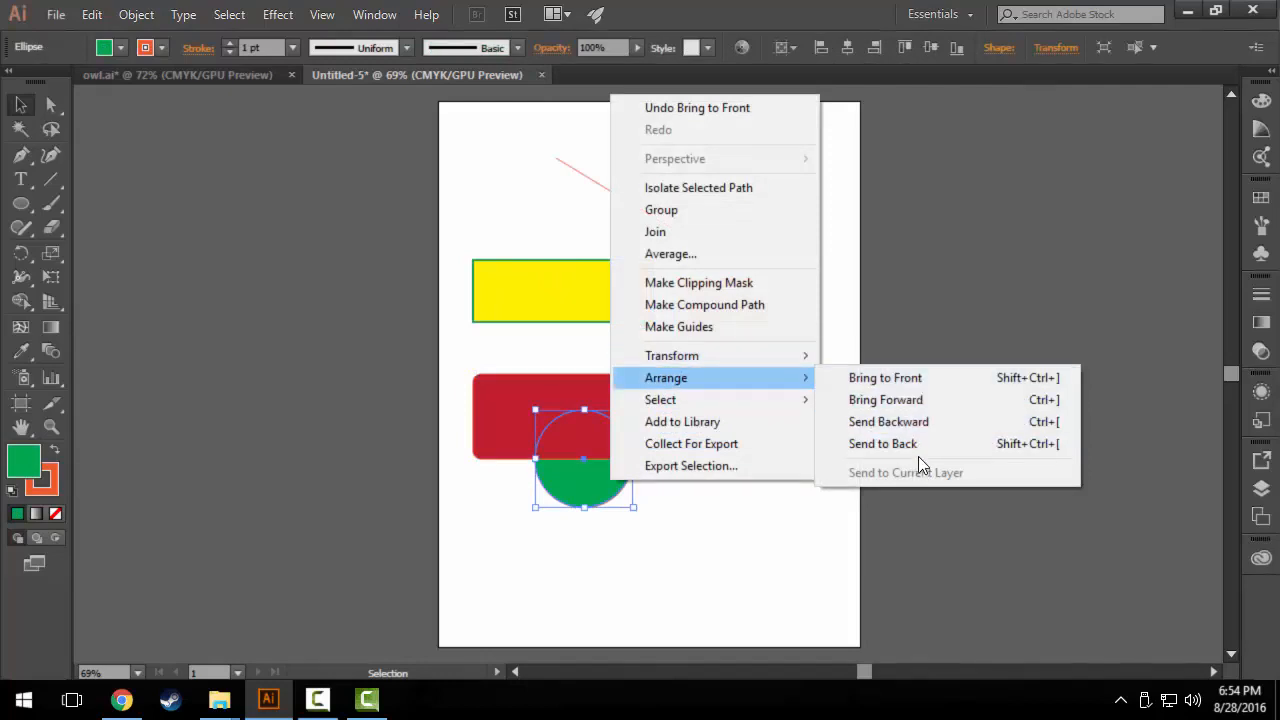
click(929, 377)
click(714, 496)
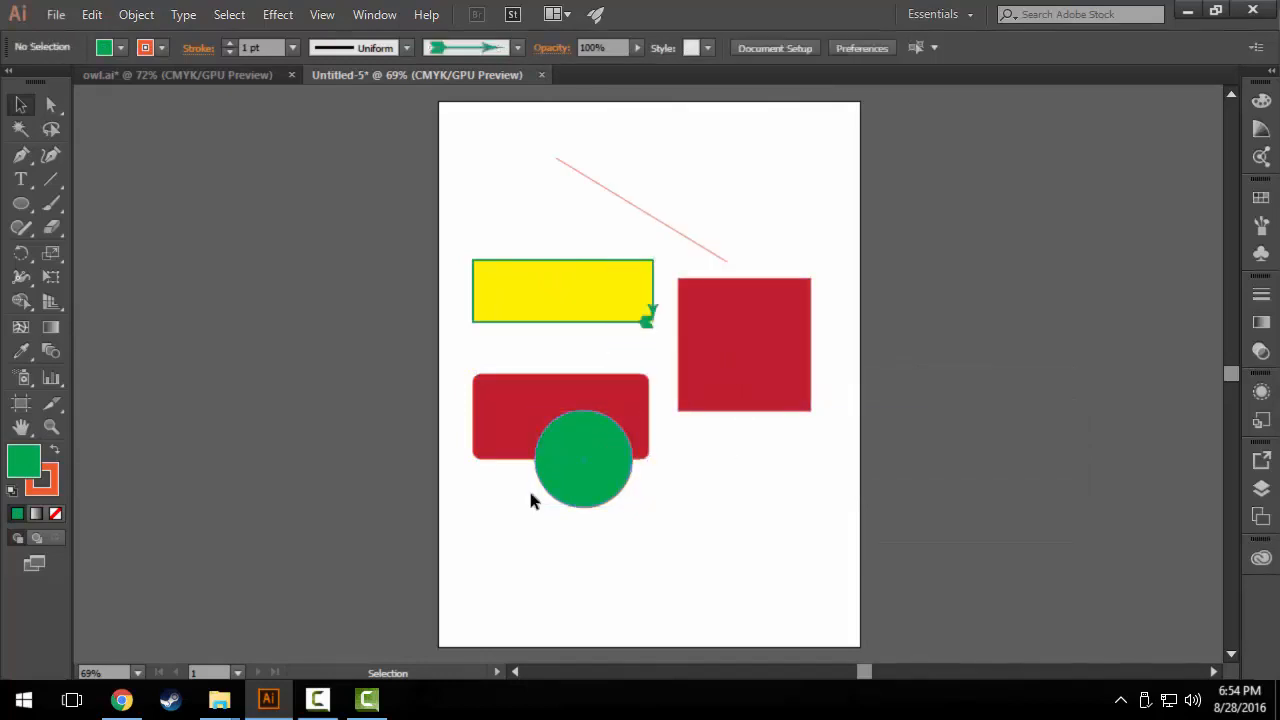
Move the red rounded rectangle up over the yellow rectangle's lower part, and move the green circle back onto its lower edge.
drag(508, 397, 488, 323)
click(692, 485)
drag(575, 474, 541, 417)
click(787, 653)
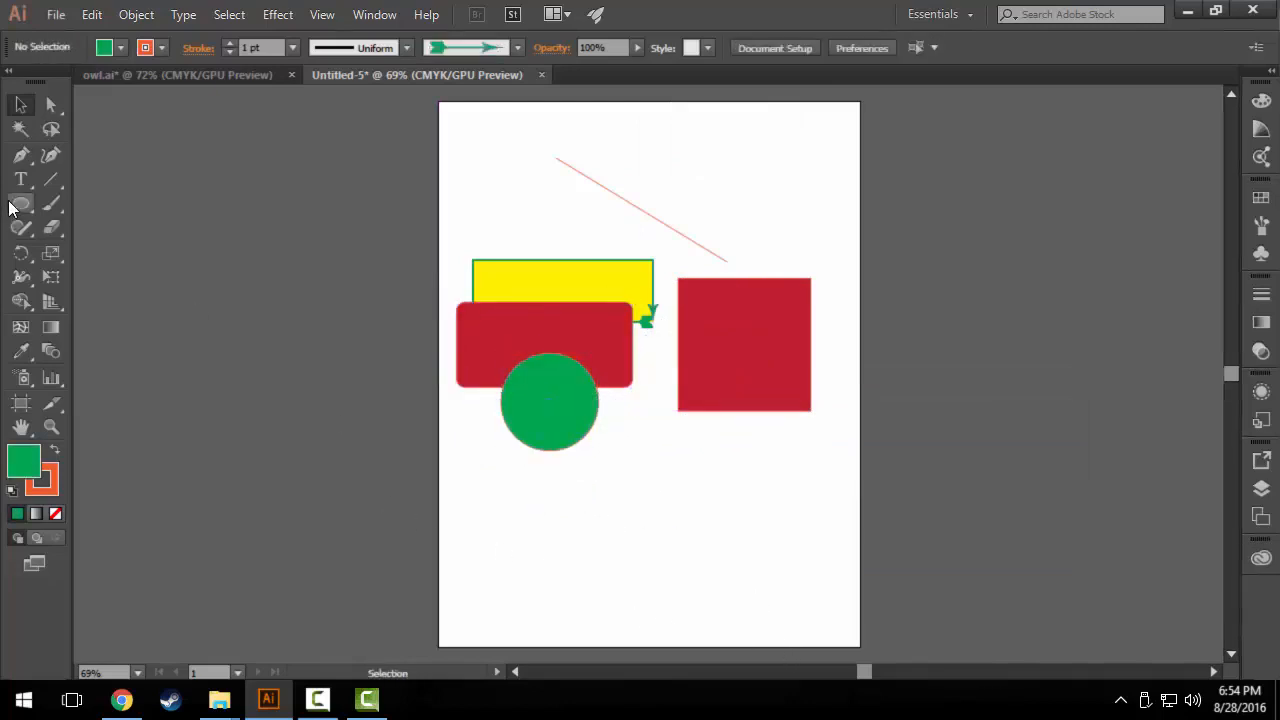
Draw a slightly tilted hexagon with the Polygon tool, below and to the right of the green circle.
drag(22, 206, 145, 281)
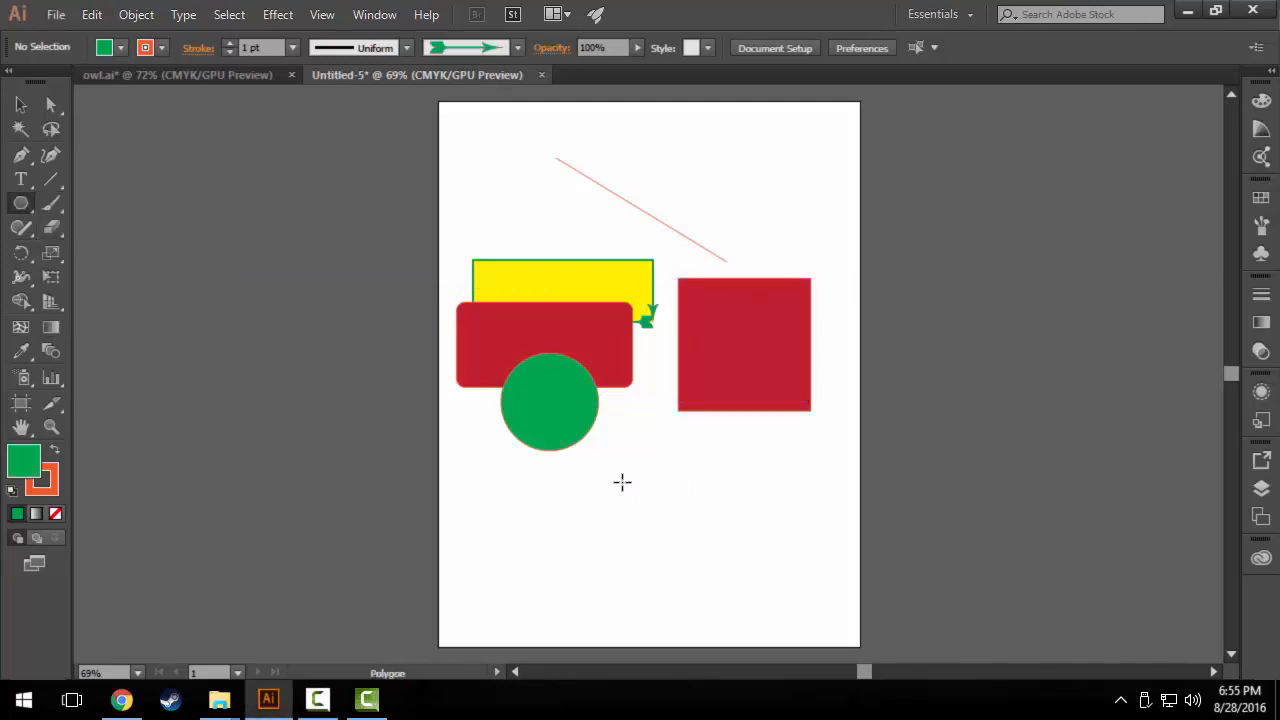
drag(622, 482, 682, 458)
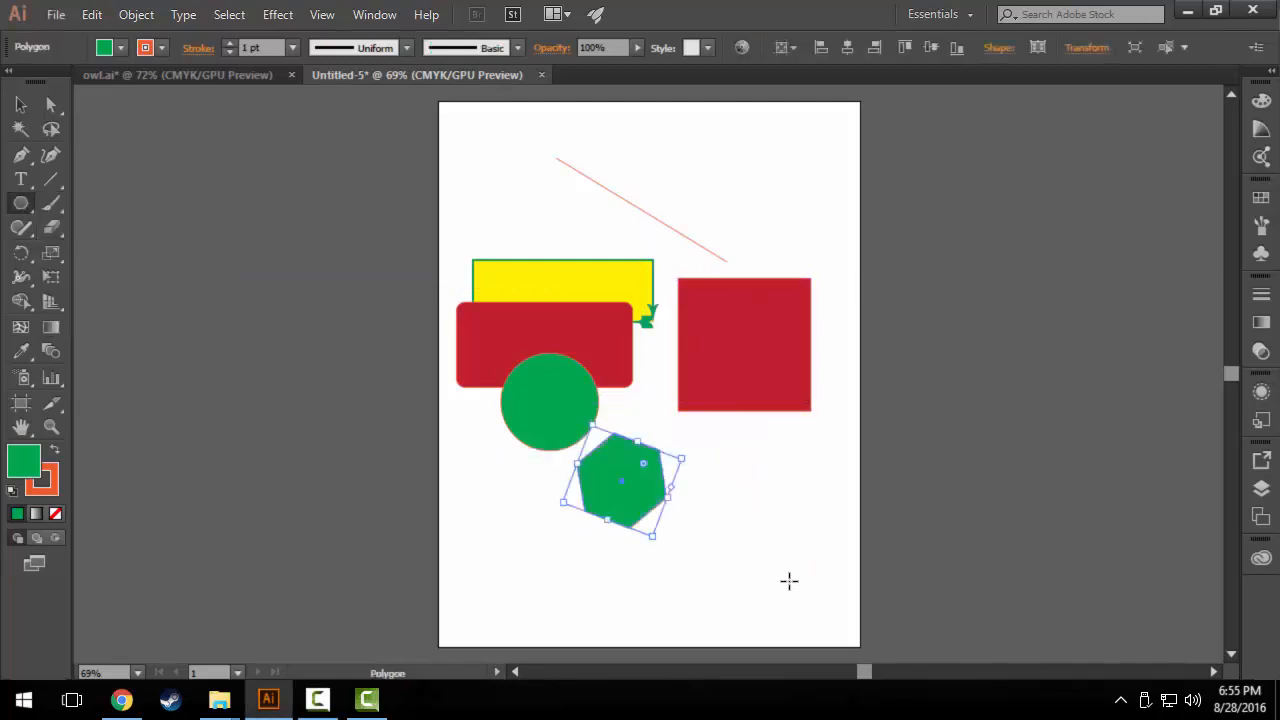
Create a triangle below the red square as a polygon with 3 sides and a radius of 69.2636 pt.
click(743, 476)
drag(698, 259, 958, 224)
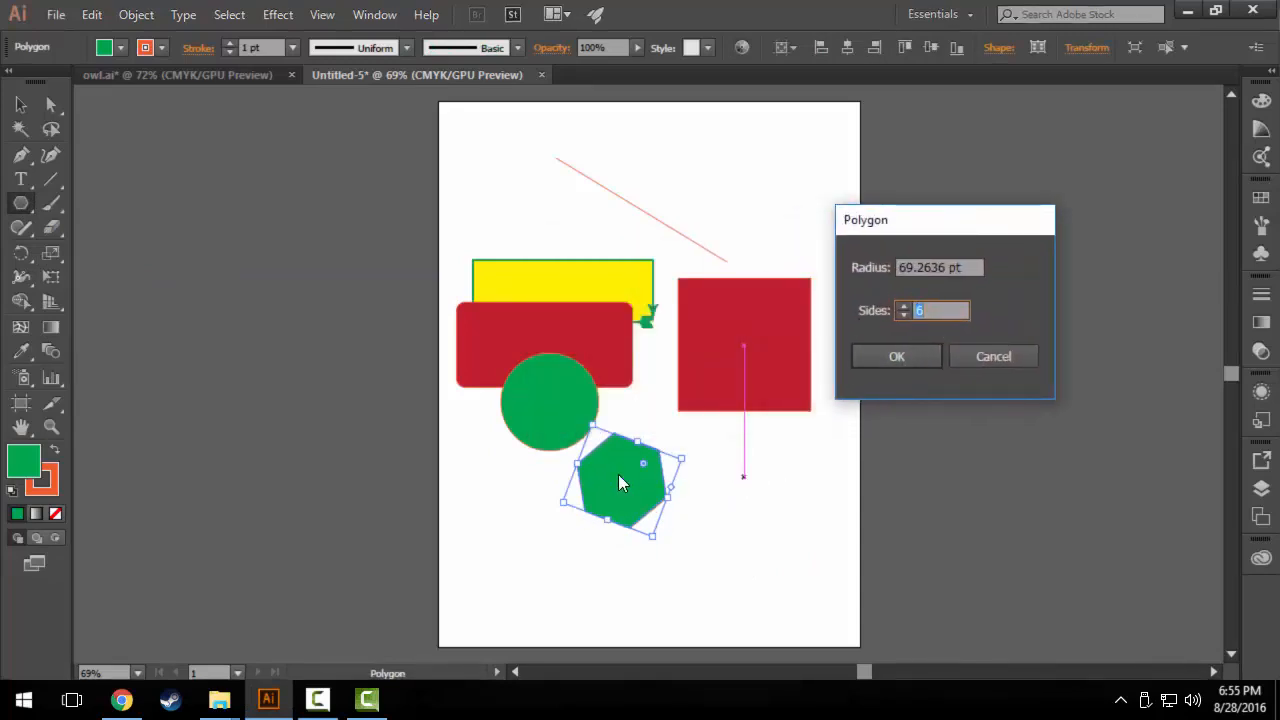
click(907, 314)
click(907, 314)
click(923, 357)
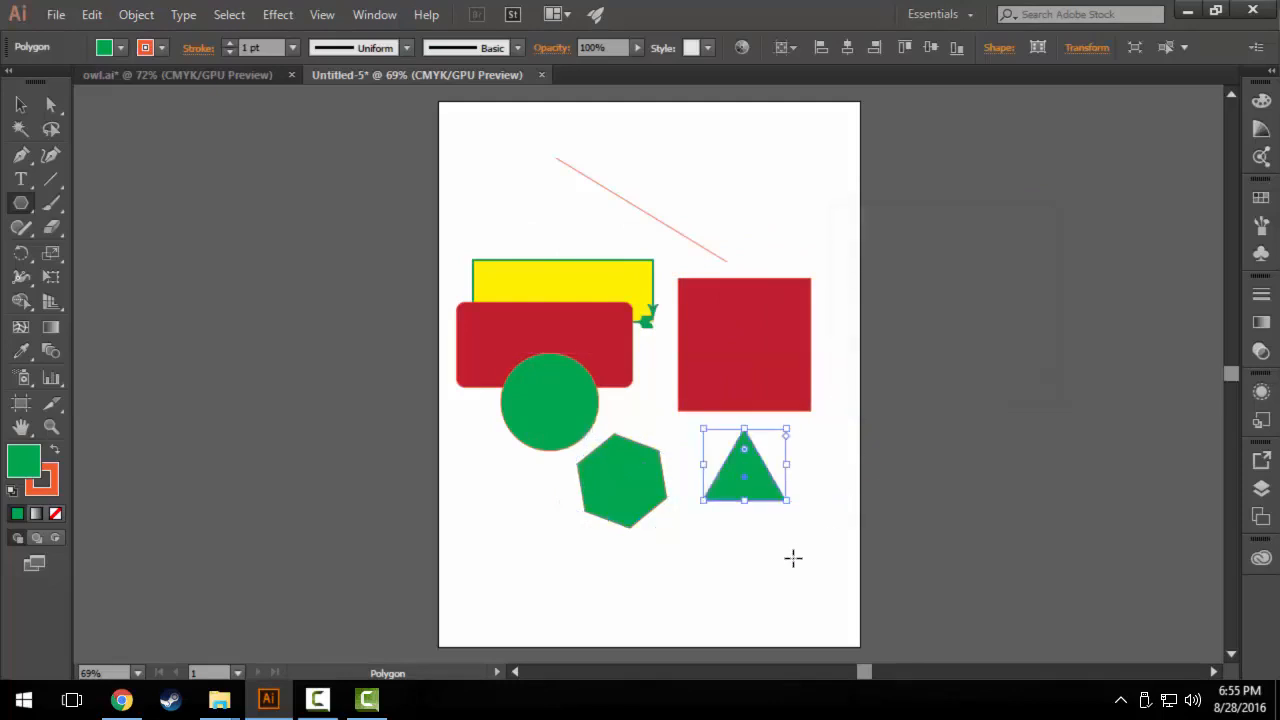
Create a nine-sided polygon with a 69.2636 pt radius below the triangle.
click(718, 571)
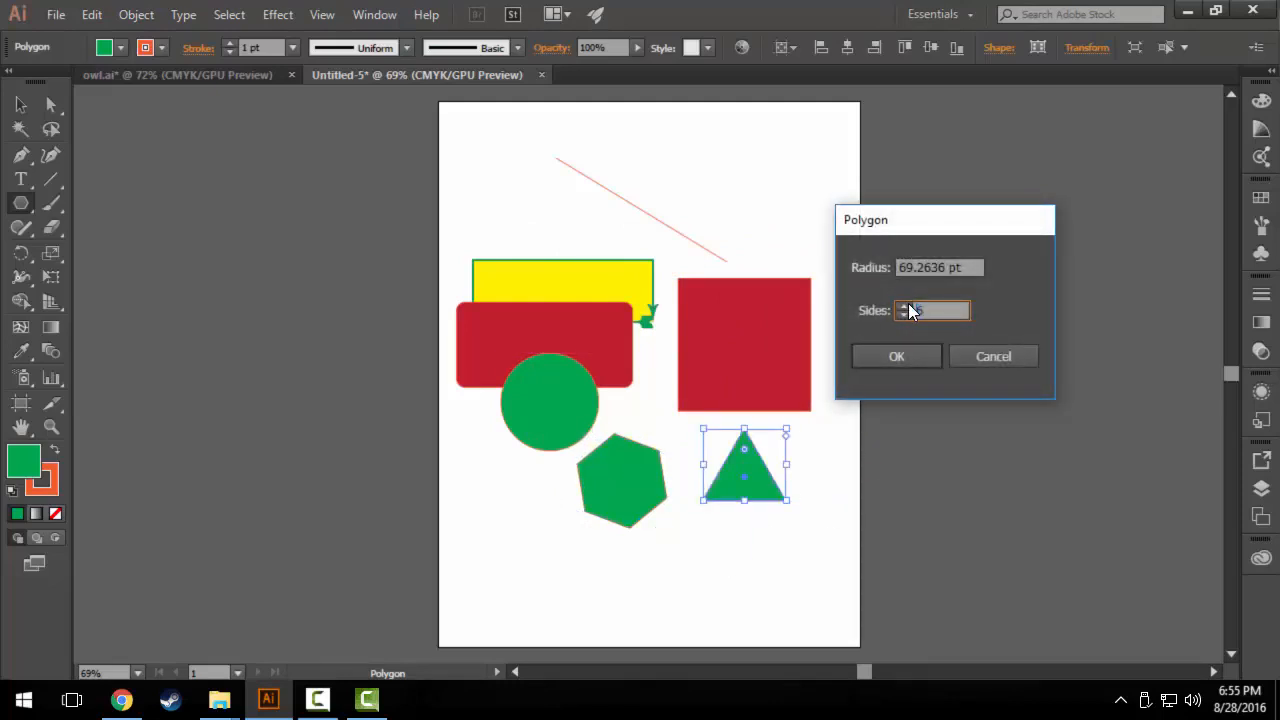
click(896, 356)
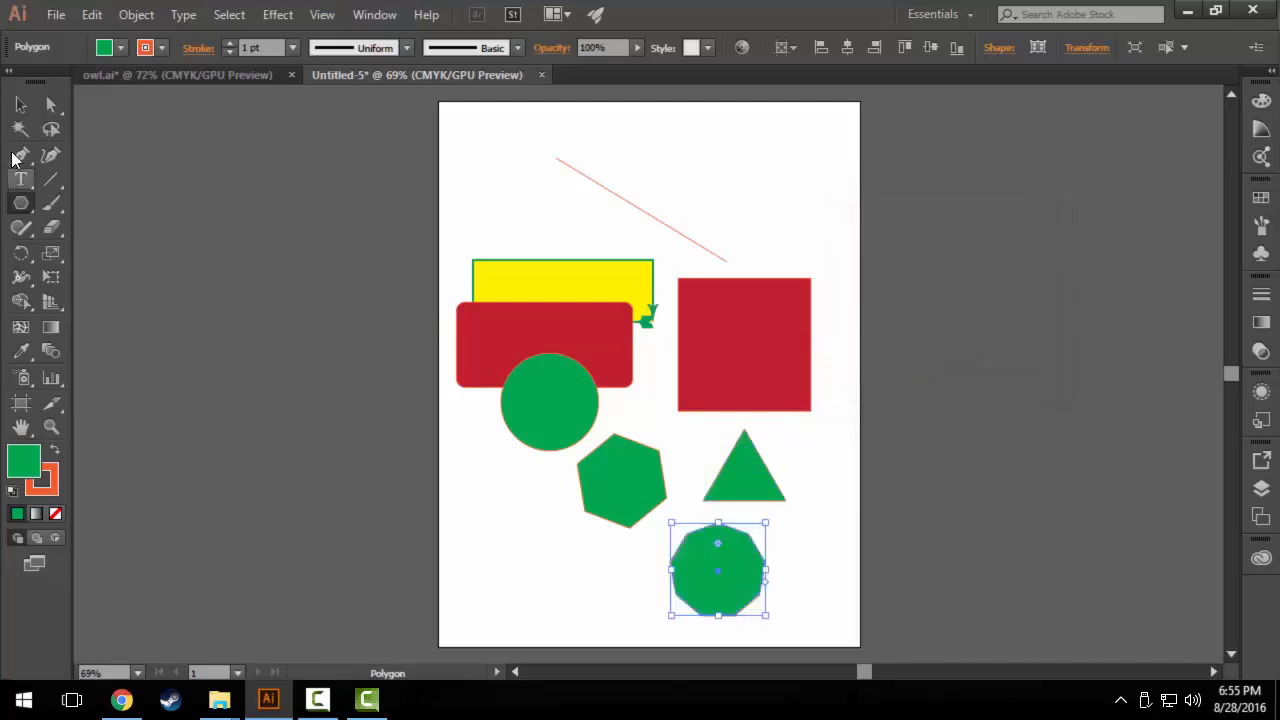
click(20, 105)
Create a 5-point star in the artboard's lower-left area and an 8-point star above it, both with radii of 25 pt and 50 pt.
drag(20, 203, 92, 296)
click(529, 569)
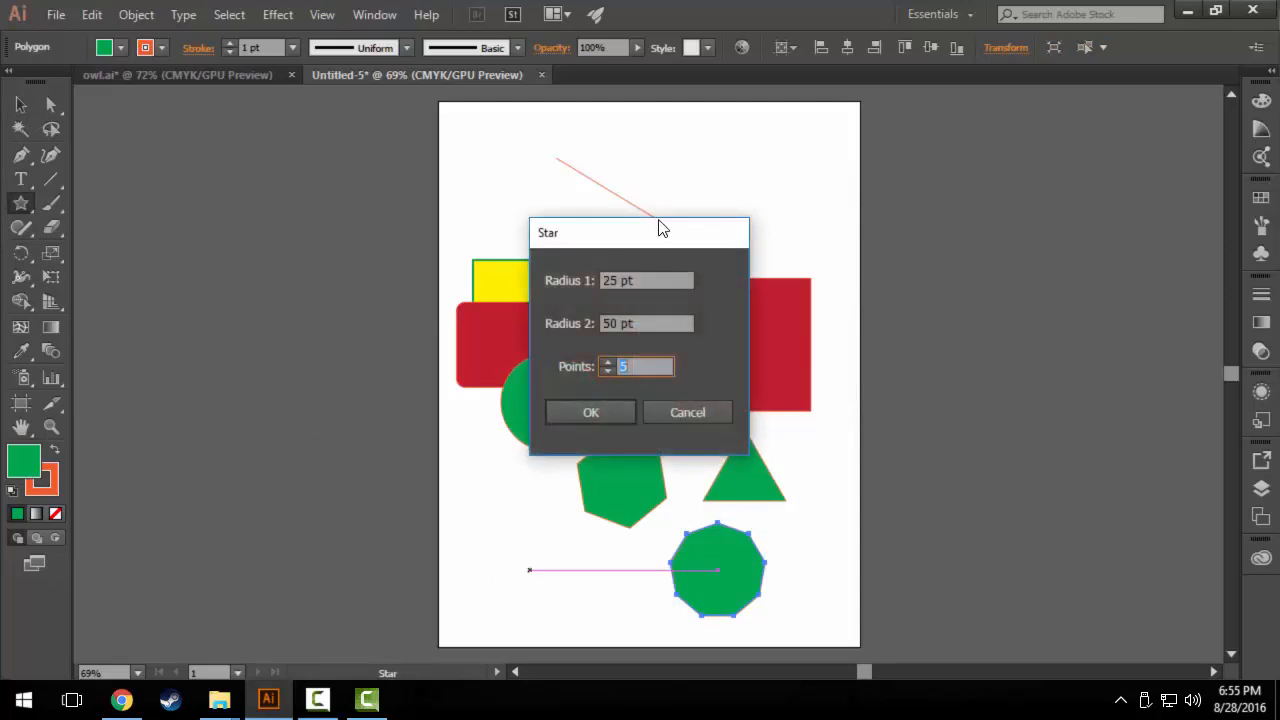
drag(415, 310, 413, 310)
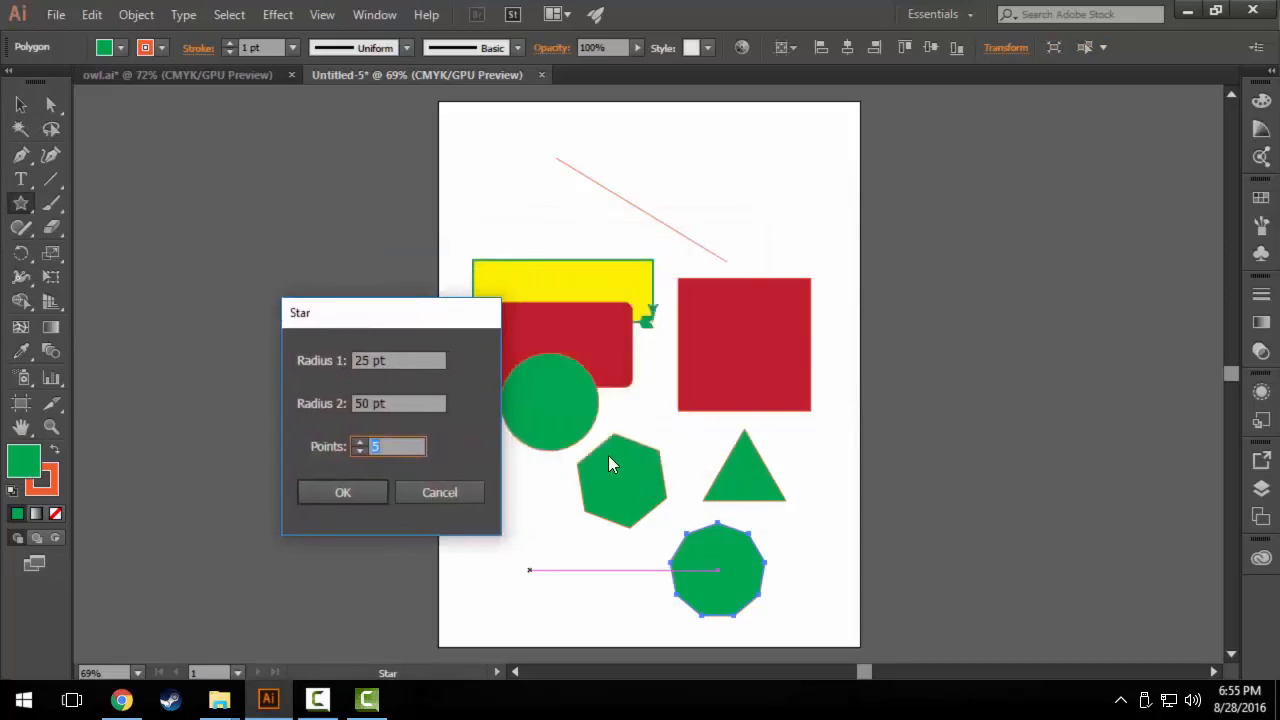
click(312, 492)
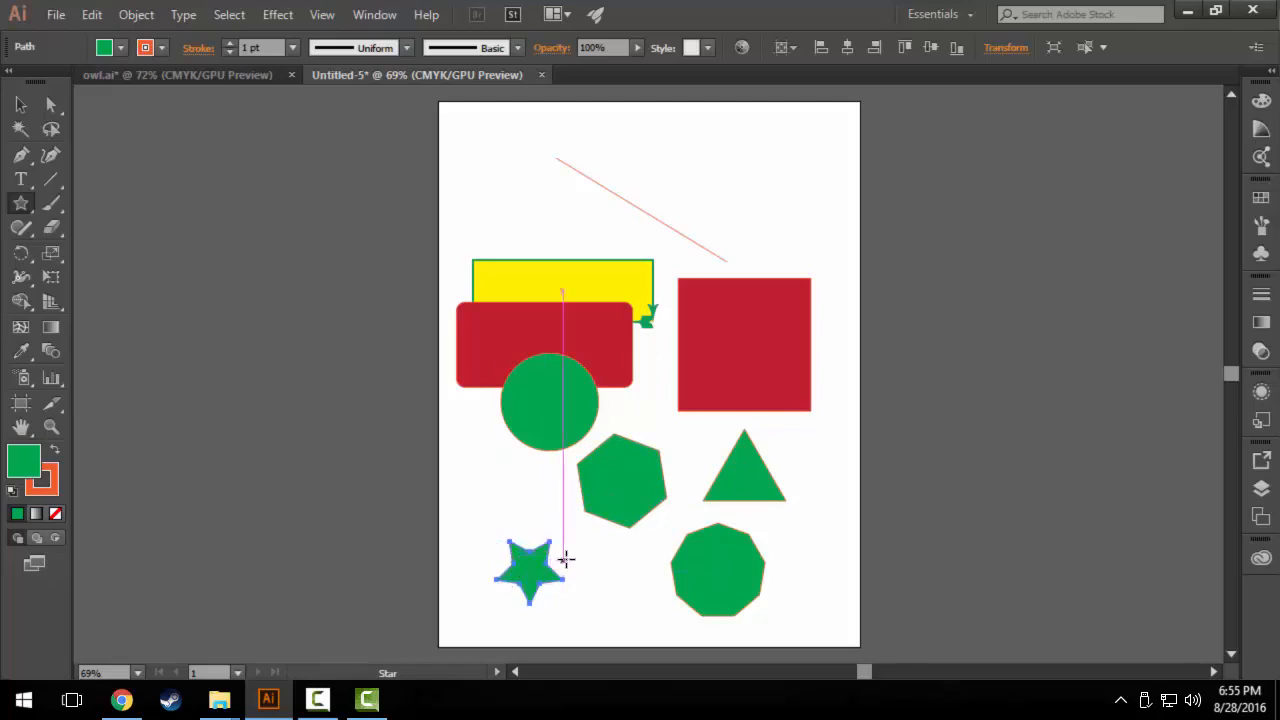
click(457, 498)
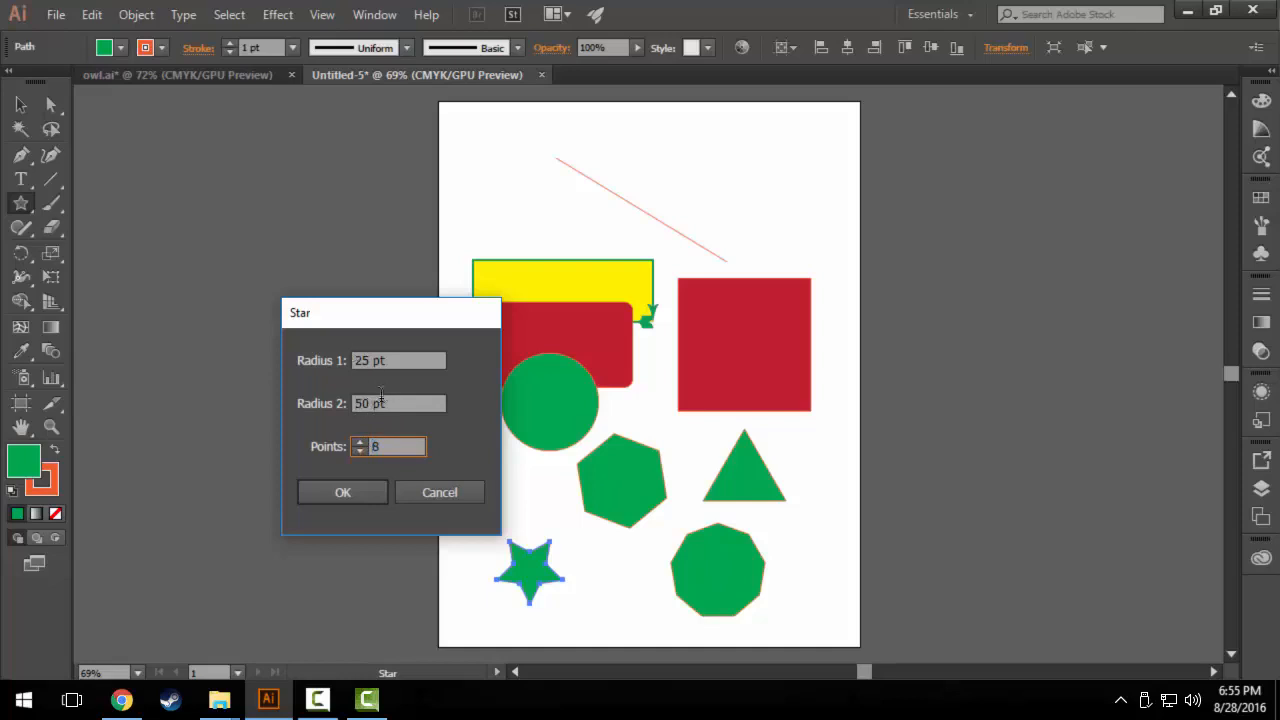
click(340, 498)
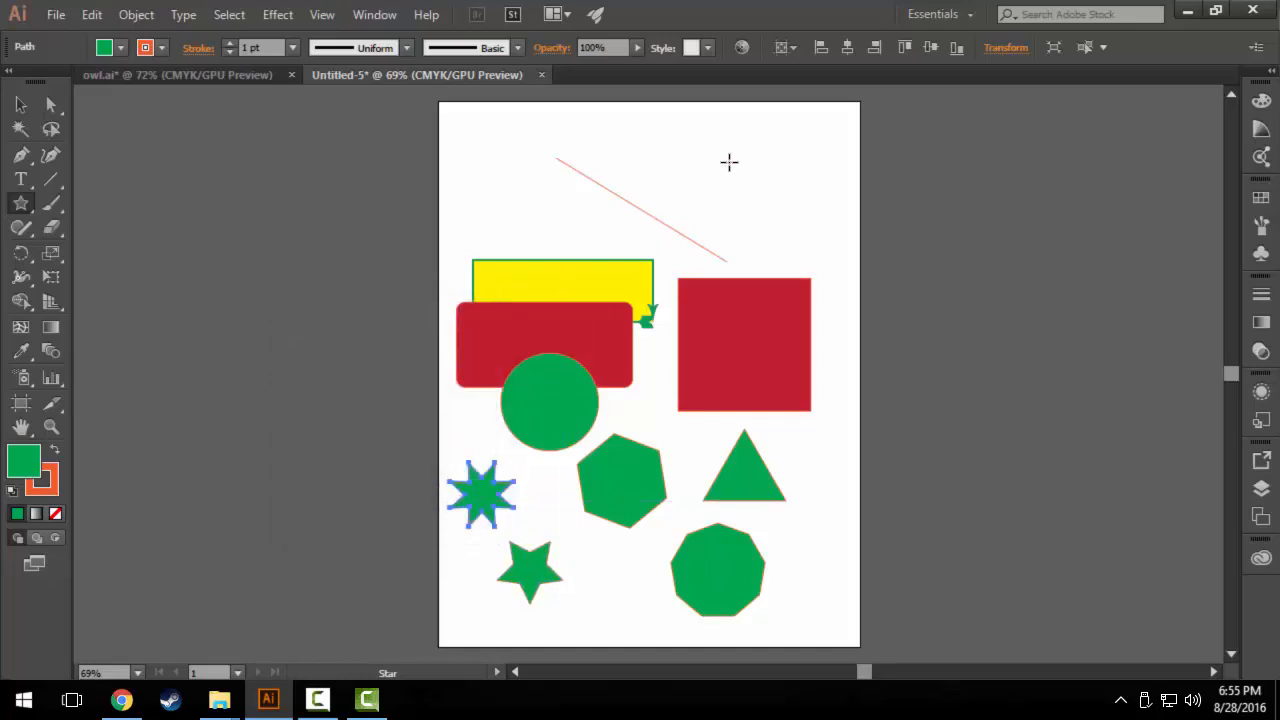
Create a 14-point star with radii of 25 pt and 50 pt in the artboard's upper-right area.
click(365, 459)
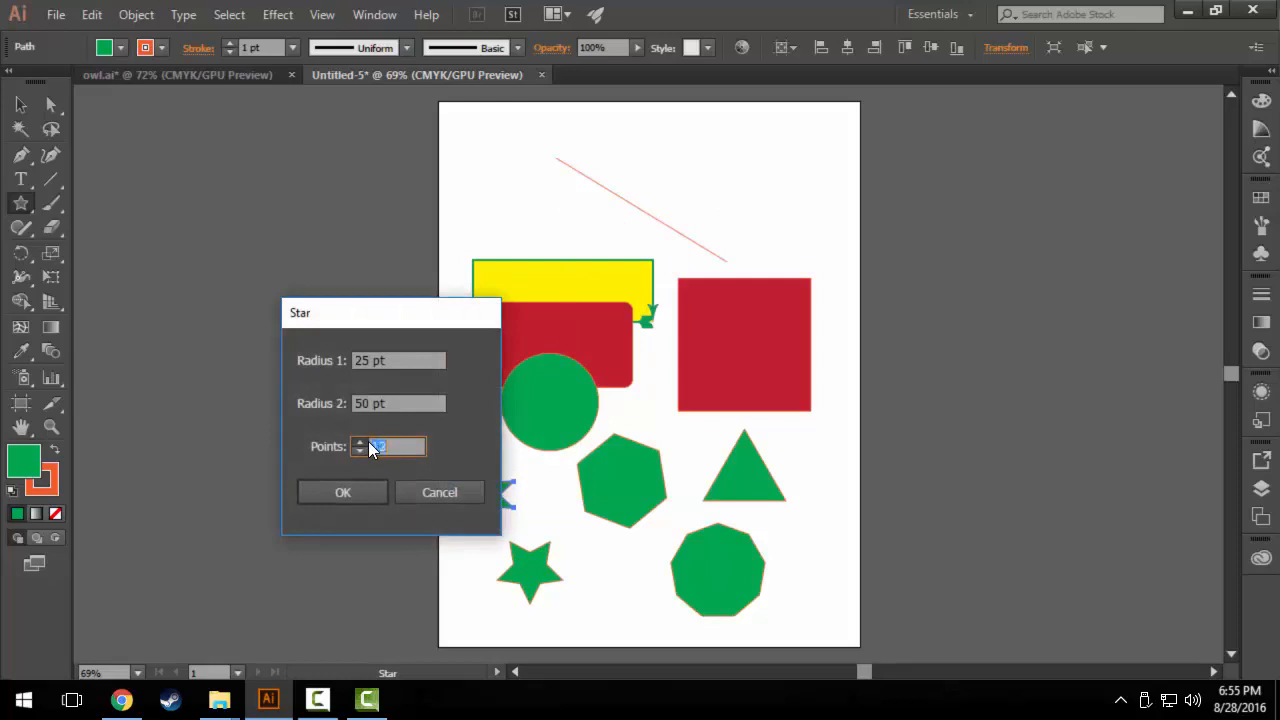
text(14)
click(358, 491)
Enlarge the 14-point star to nearly twice its size, extending it down and to the right.
click(20, 104)
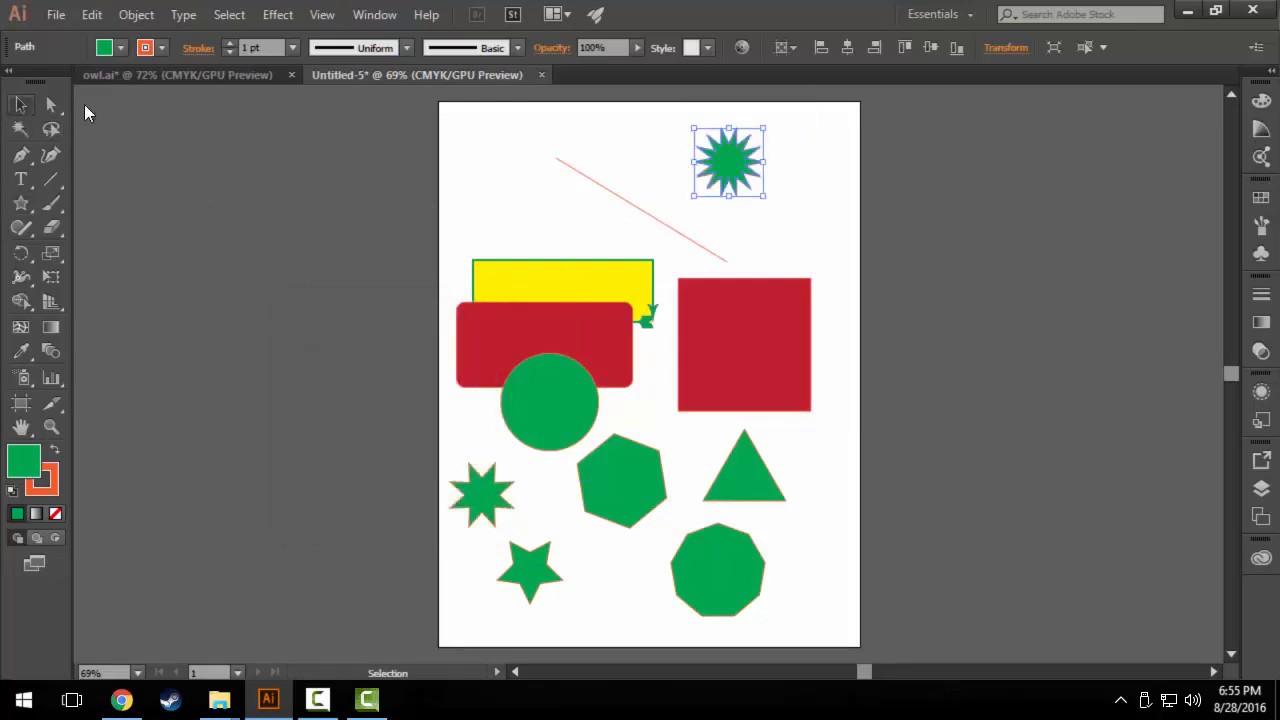
click(792, 200)
click(748, 170)
drag(764, 195, 818, 246)
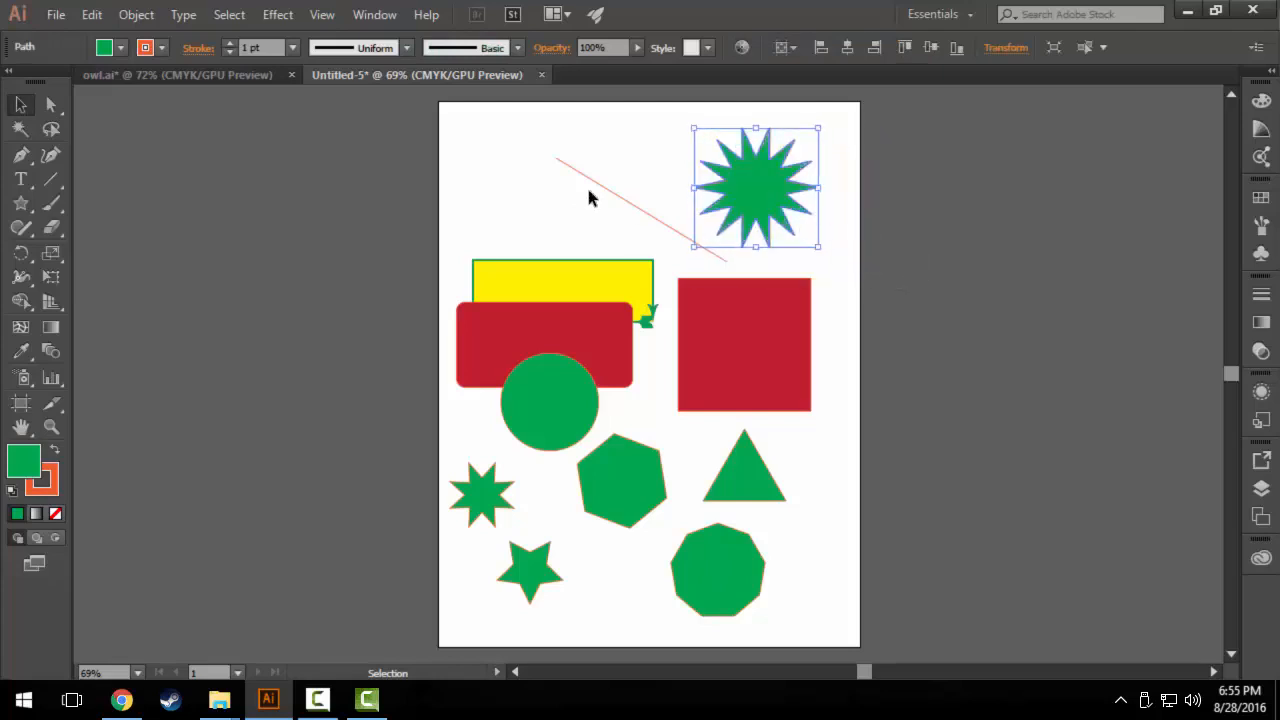
Apply the denim seam pattern brush to the outline of the 14-point star.
click(405, 48)
click(517, 48)
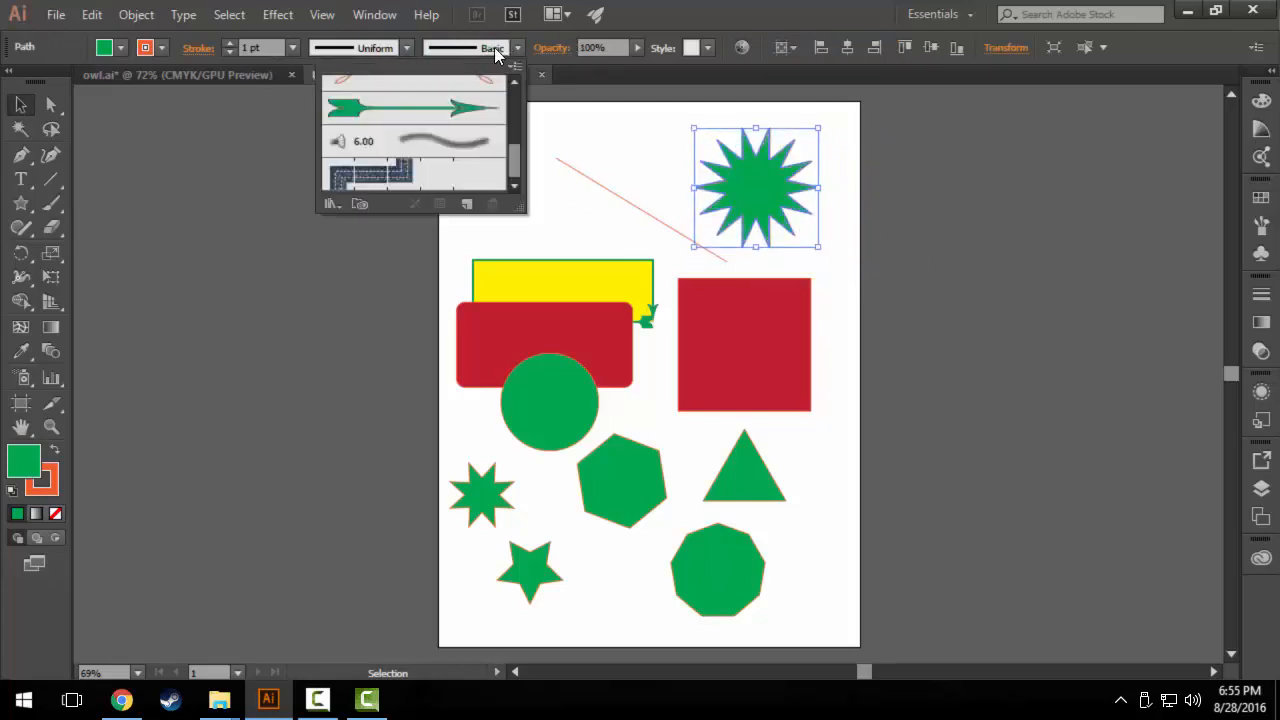
click(397, 187)
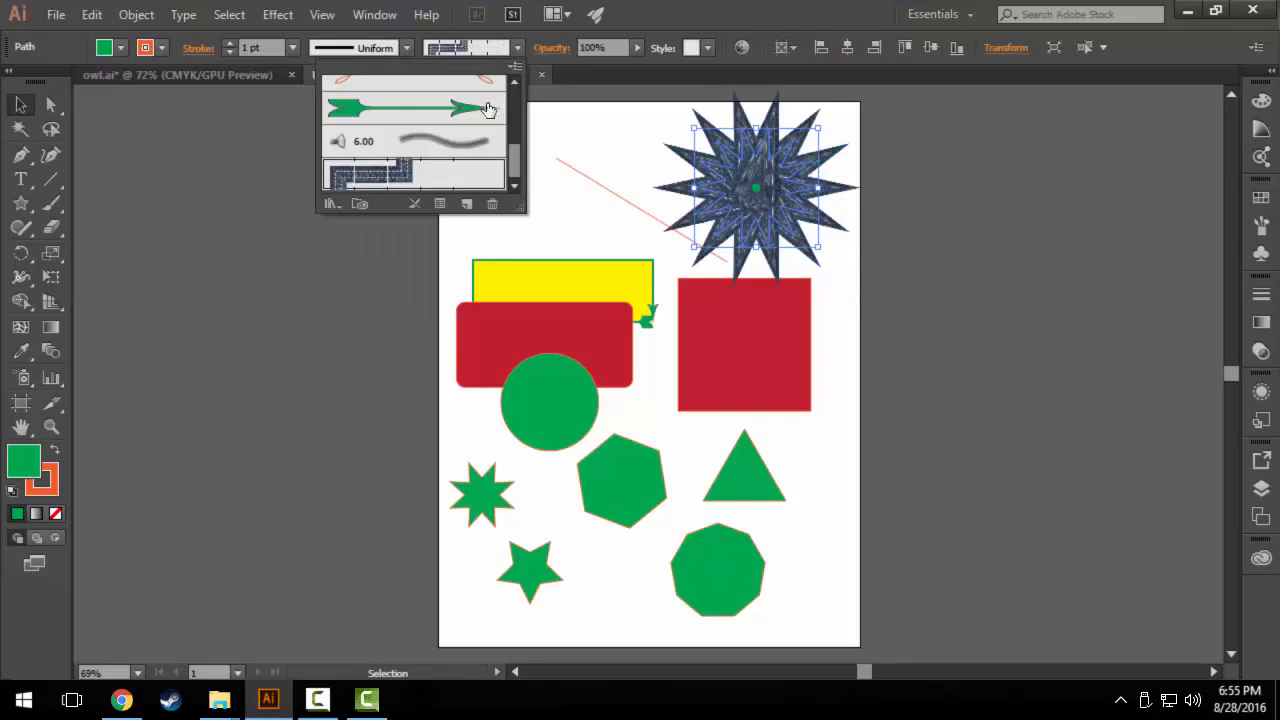
Apply a rough, charcoal-like brush to the outline of the 14-point star and deselect it.
scroll(440, 150, up, 3)
click(423, 109)
click(644, 138)
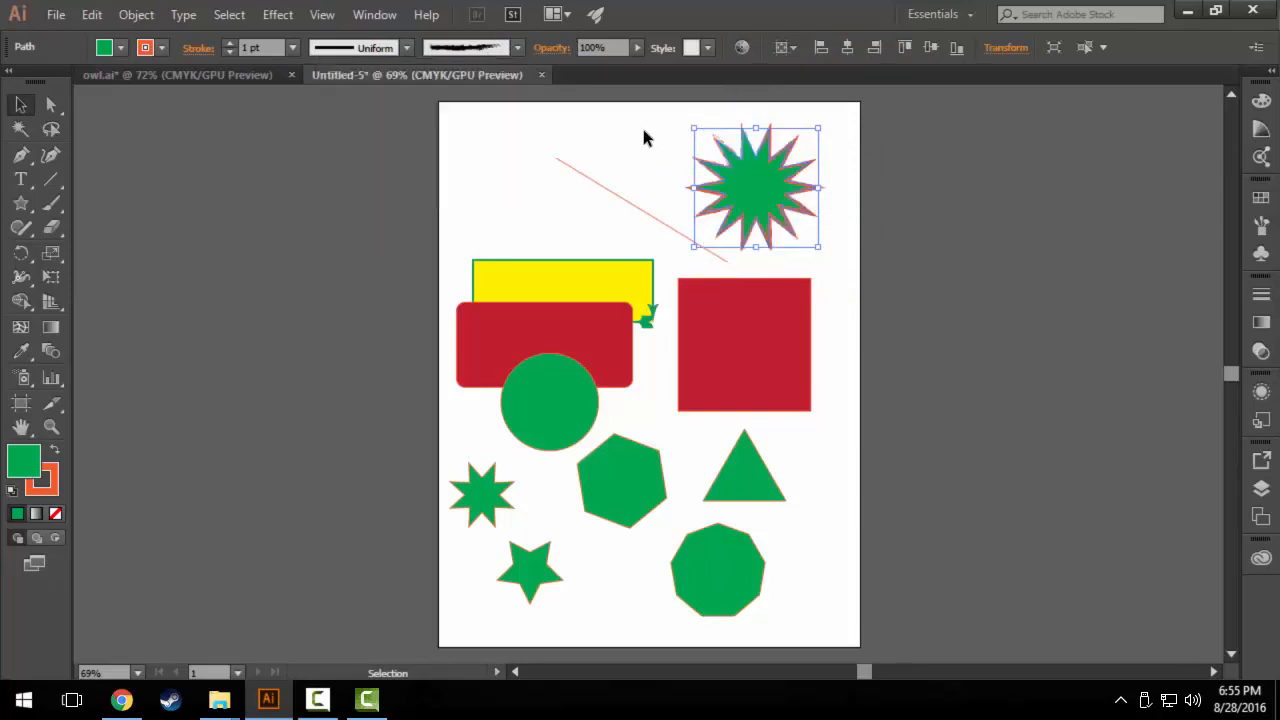
click(640, 156)
Set the 14-point star's fill to none, leaving only its orange brush outline.
click(760, 200)
click(120, 48)
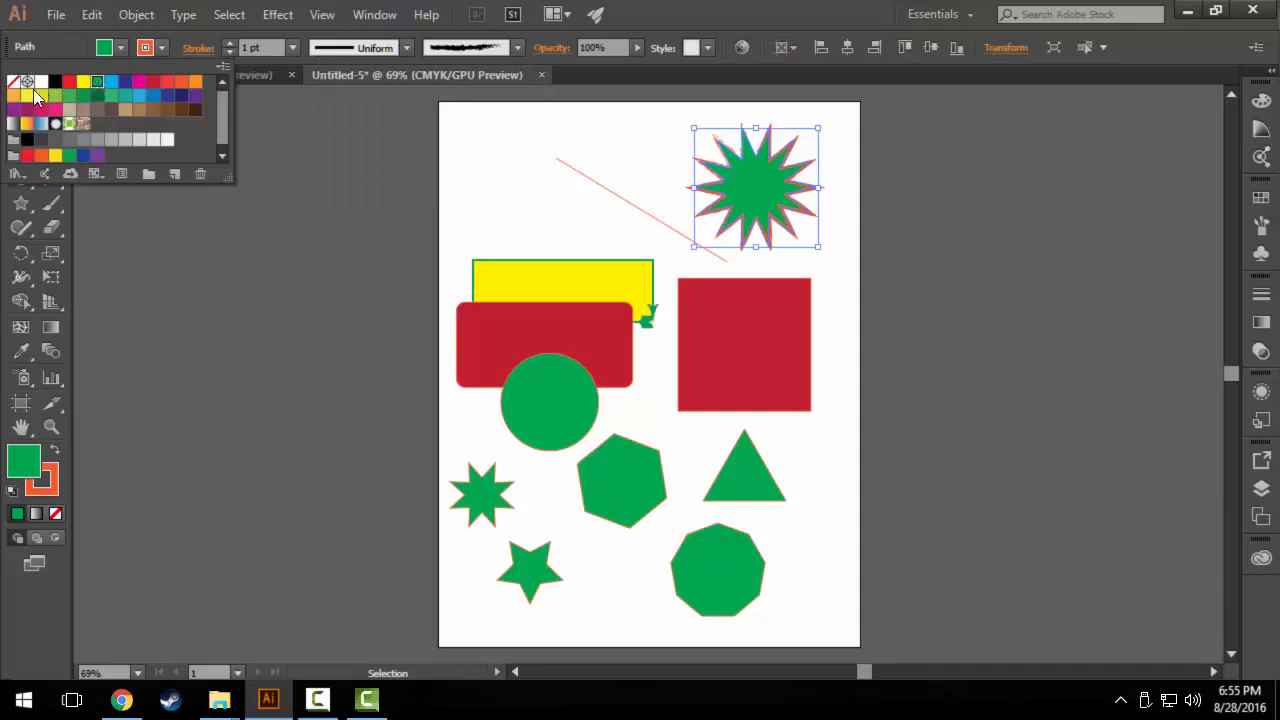
click(19, 84)
click(1049, 357)
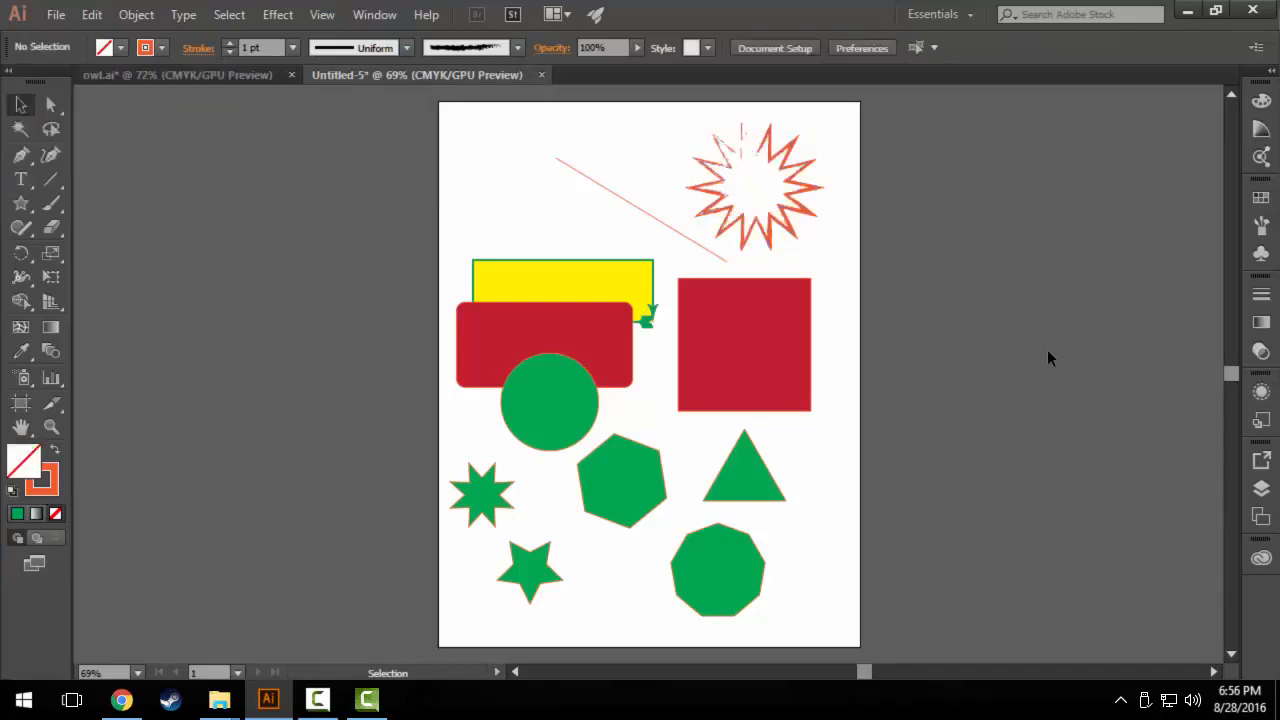
key(F10)
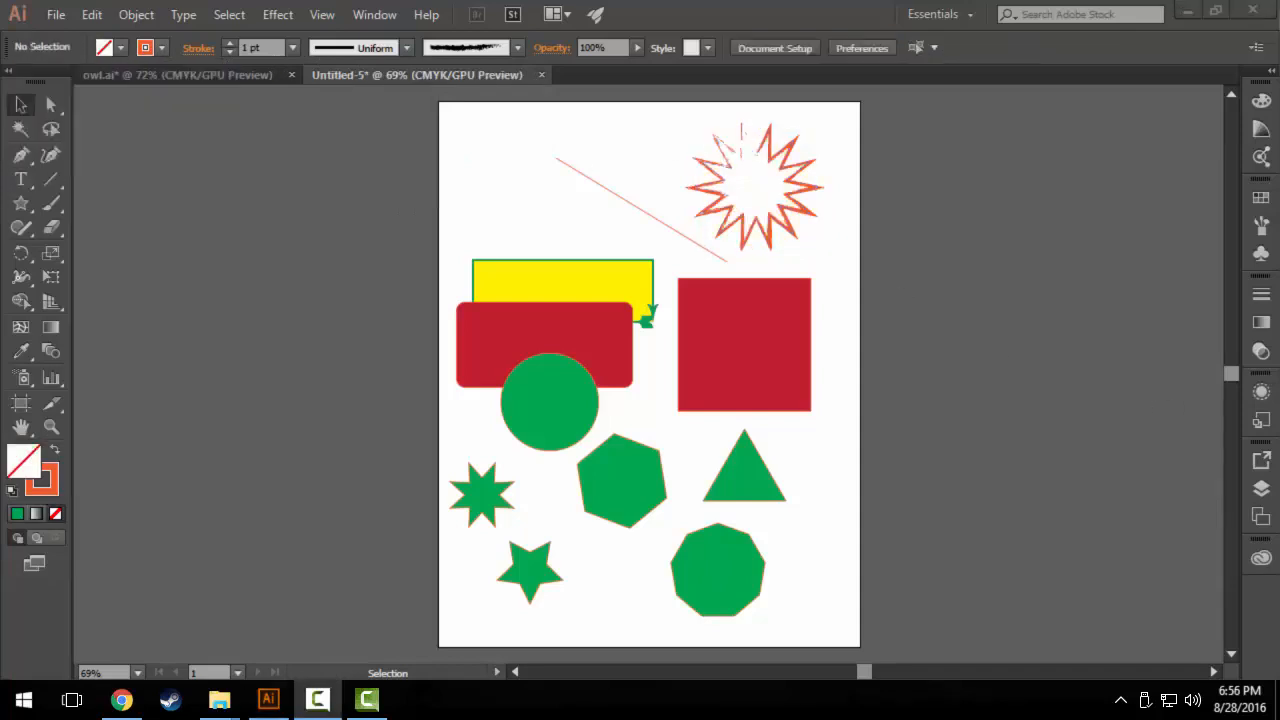
Draw a lens flare about 1040 pt wide with the Flare tool, centred just below the green circle.
click(21, 203)
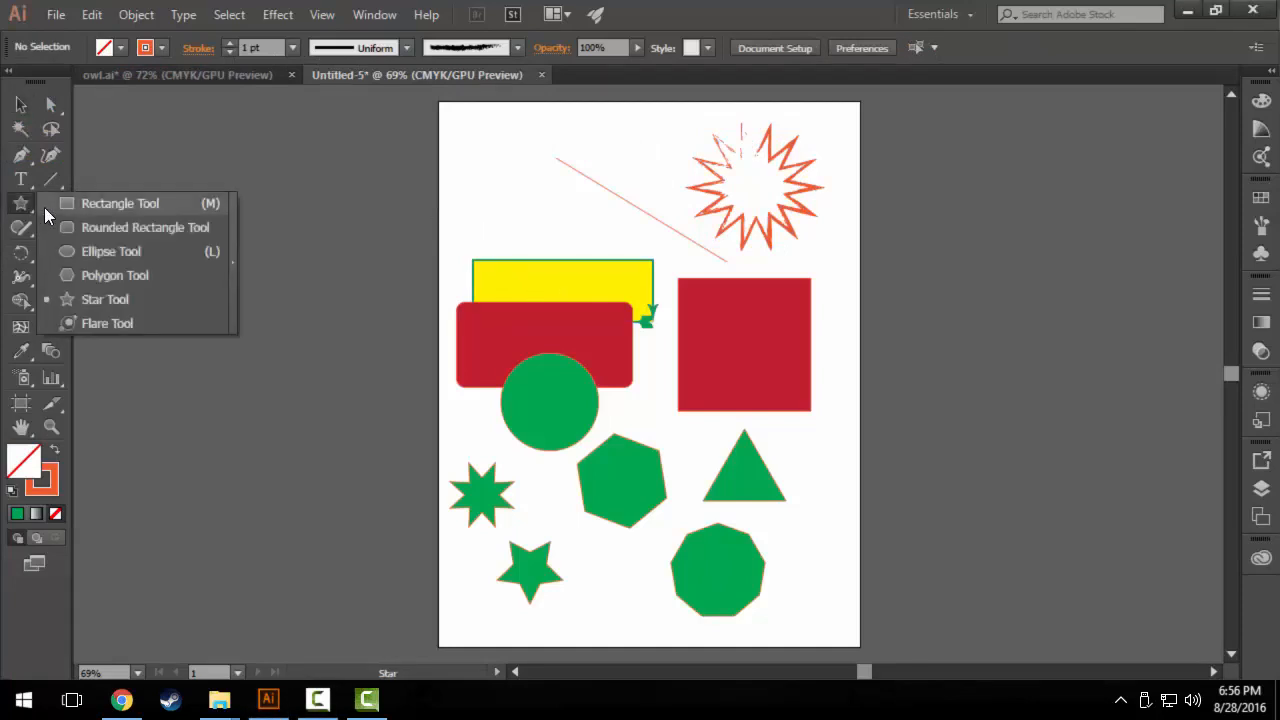
click(85, 323)
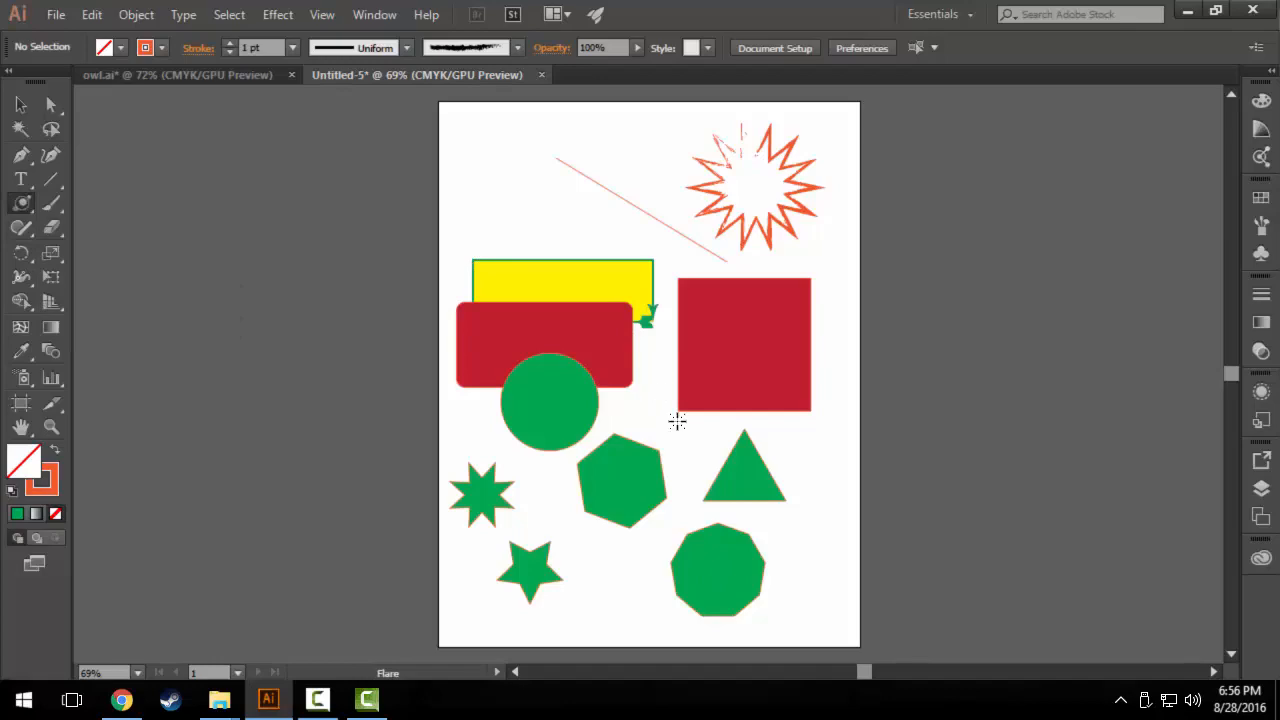
drag(542, 458, 603, 278)
click(20, 104)
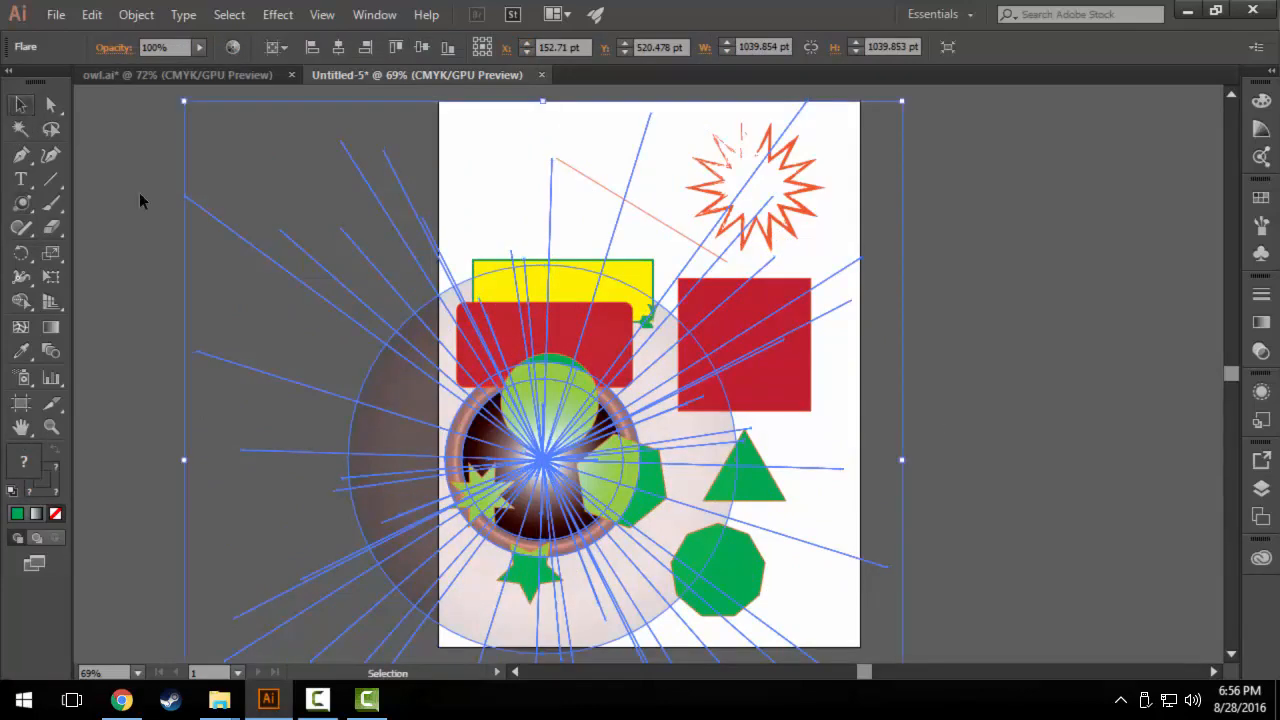
Move the large flare up so its centre lies in the artboard's upper-left area, above the yellow rectangle.
click(294, 397)
scroll(299, 396, down, 1)
click(556, 426)
drag(557, 426, 528, 283)
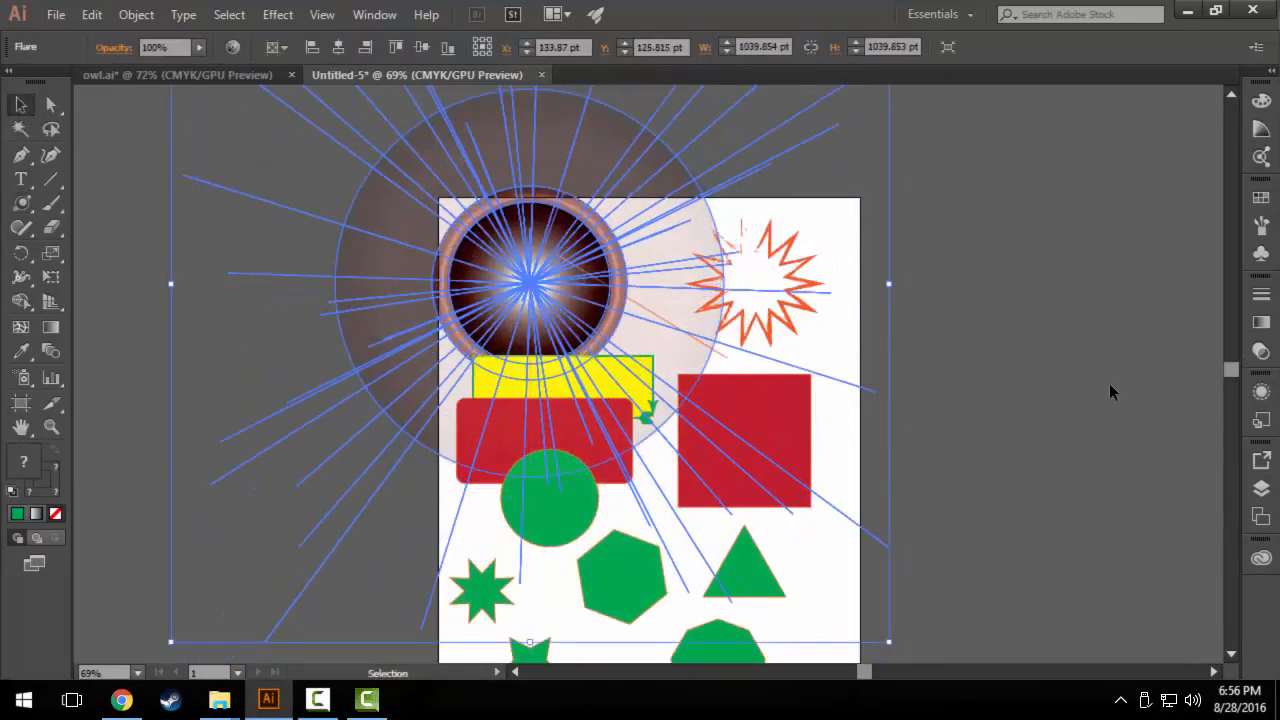
Move the flare to the middle of the artboard and scale it down proportionally to about 286 pt wide.
click(1110, 381)
click(480, 271)
drag(785, 233, 657, 360)
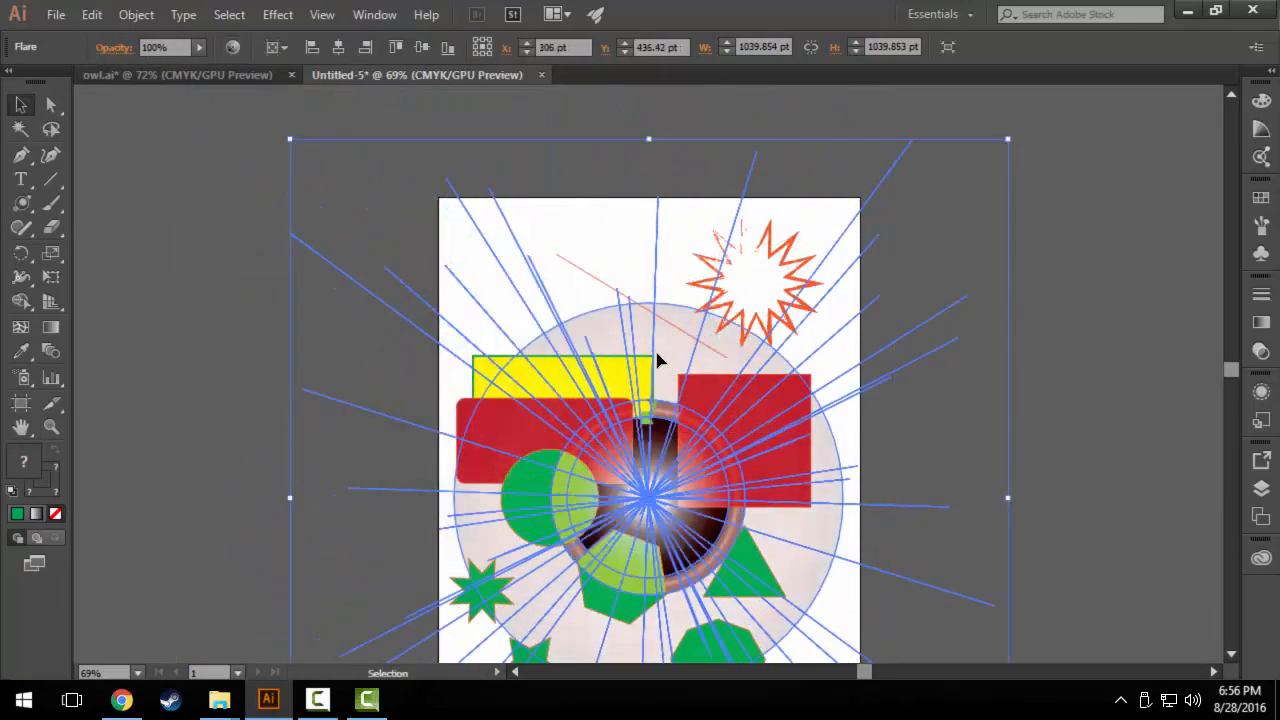
drag(966, 127, 704, 383)
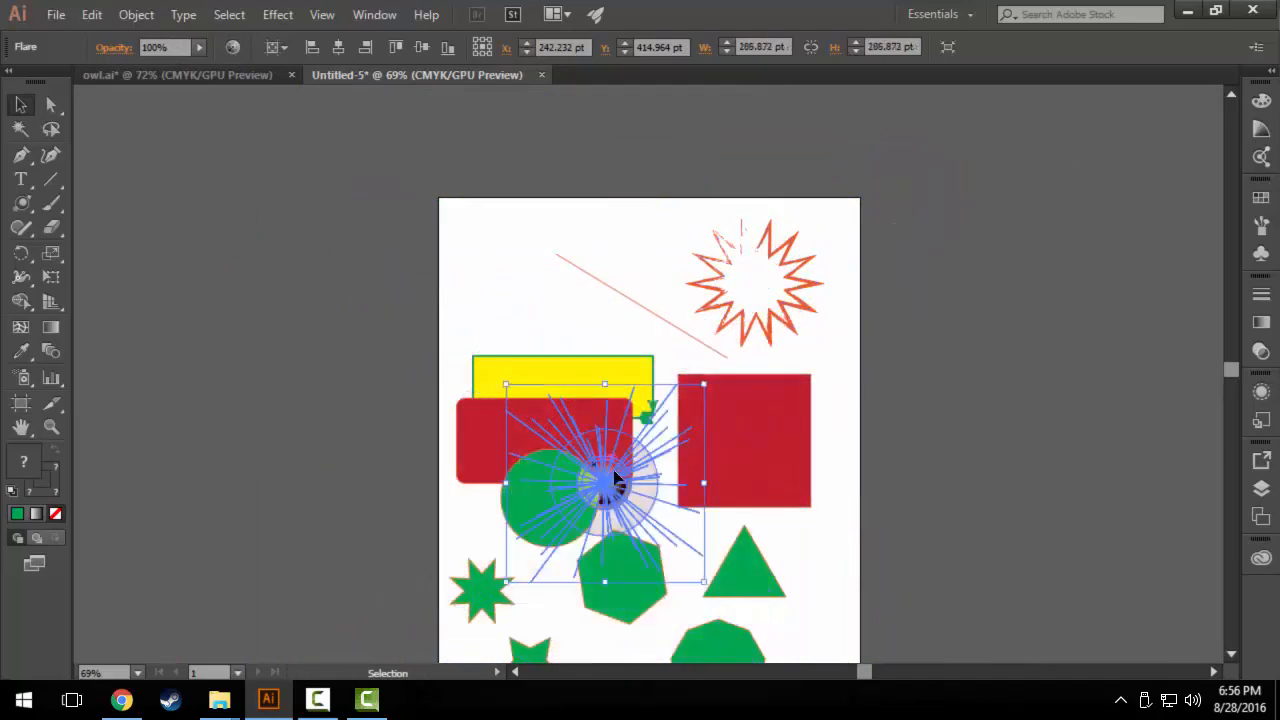
Move the reduced flare to the artboard's upper-left corner, left of the diagonal line, and deselect it.
drag(612, 480, 483, 343)
click(578, 301)
click(1003, 479)
scroll(1003, 479, down, 4)
drag(520, 262, 526, 183)
click(664, 261)
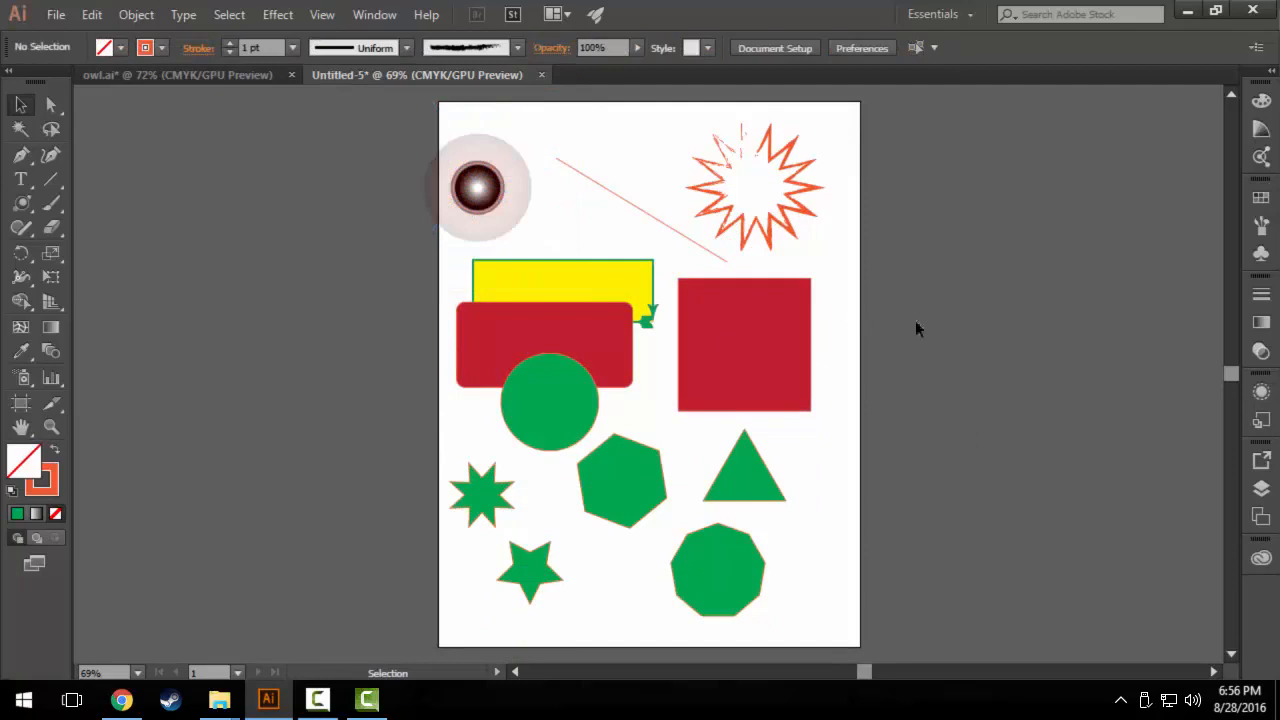
Shift the red square down and to the right, and move it back slightly above its original place.
drag(753, 345, 778, 353)
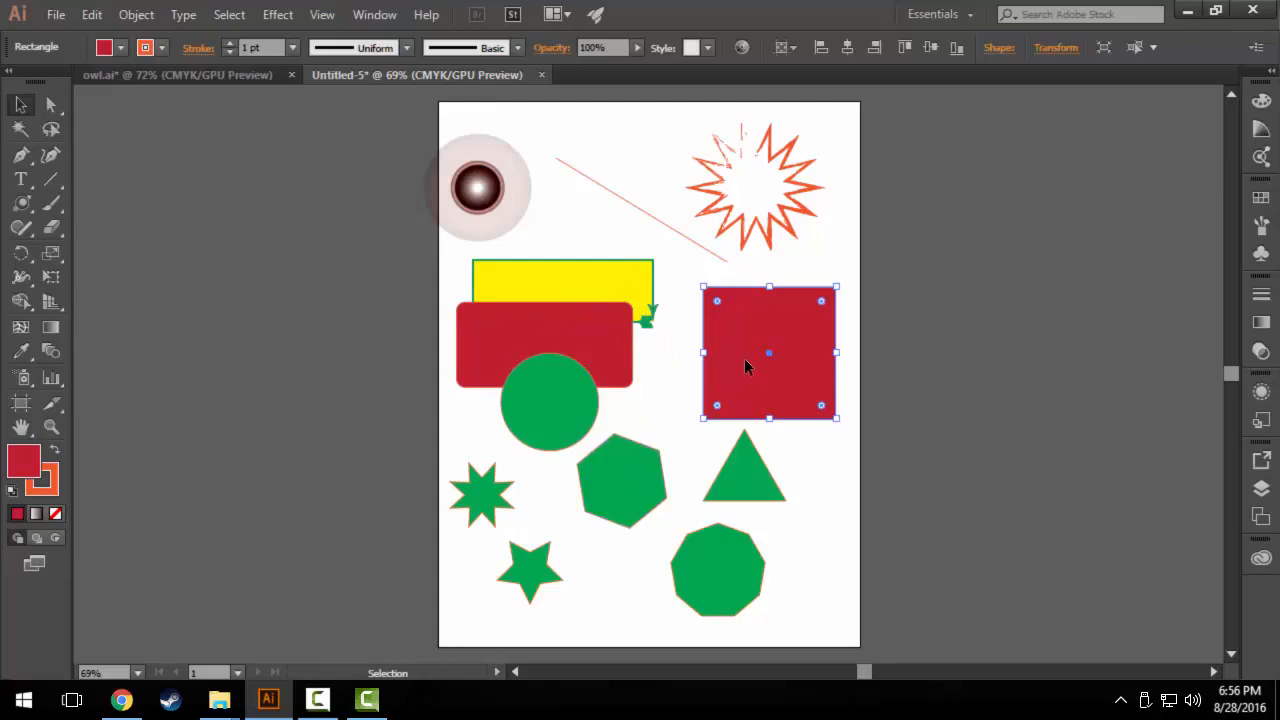
drag(744, 358, 719, 343)
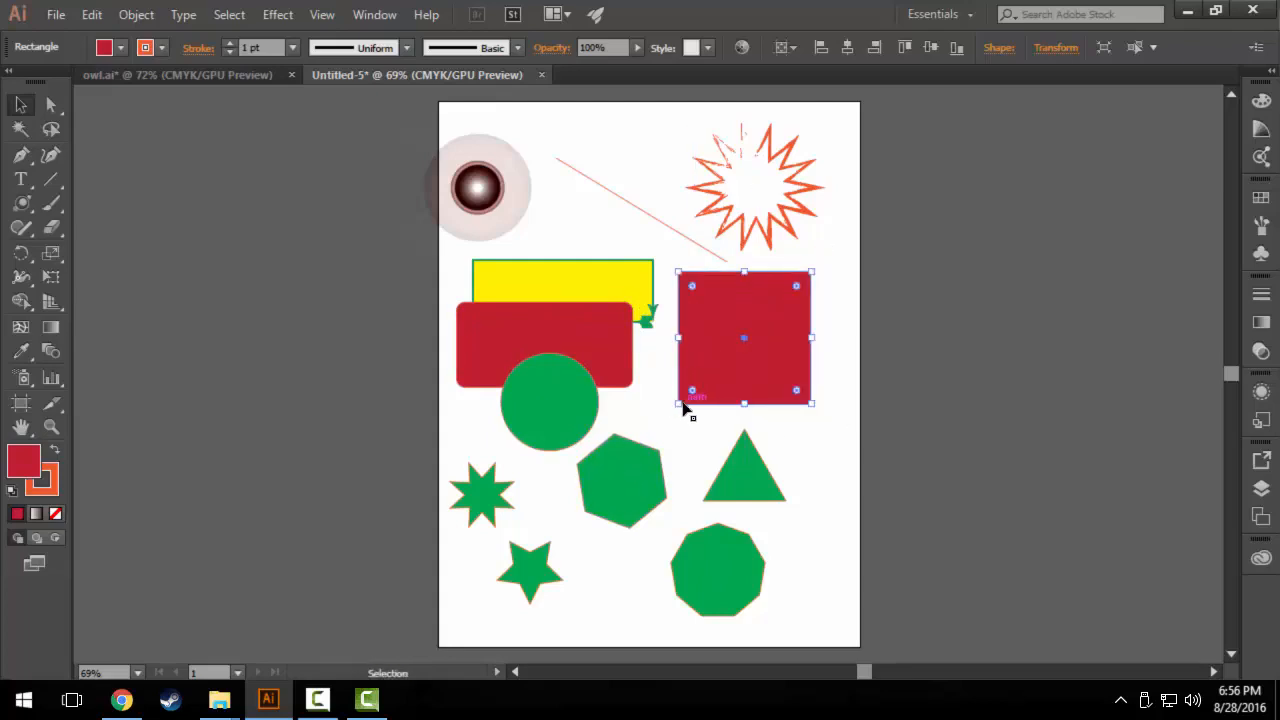
Scale the red square down proportionally, then place a duplicate up and to its right, overlapping the artboard's right edge.
drag(678, 405, 714, 368)
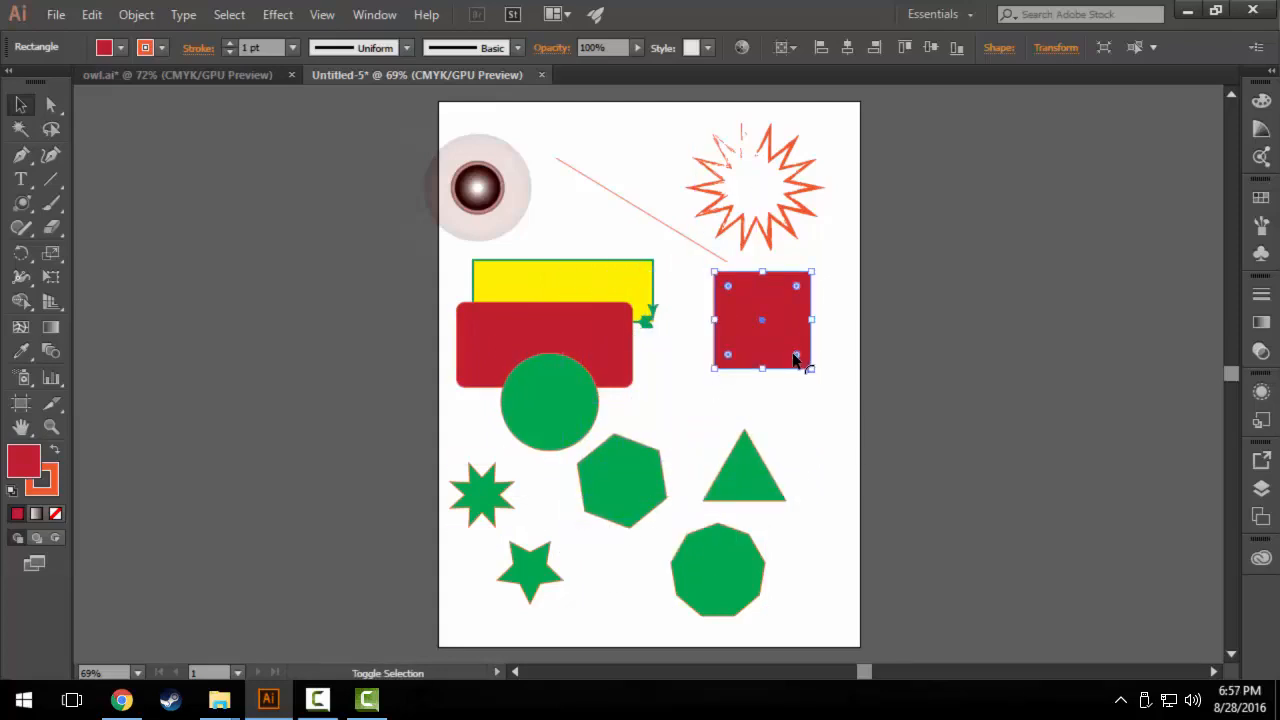
drag(783, 316, 812, 345)
click(762, 405)
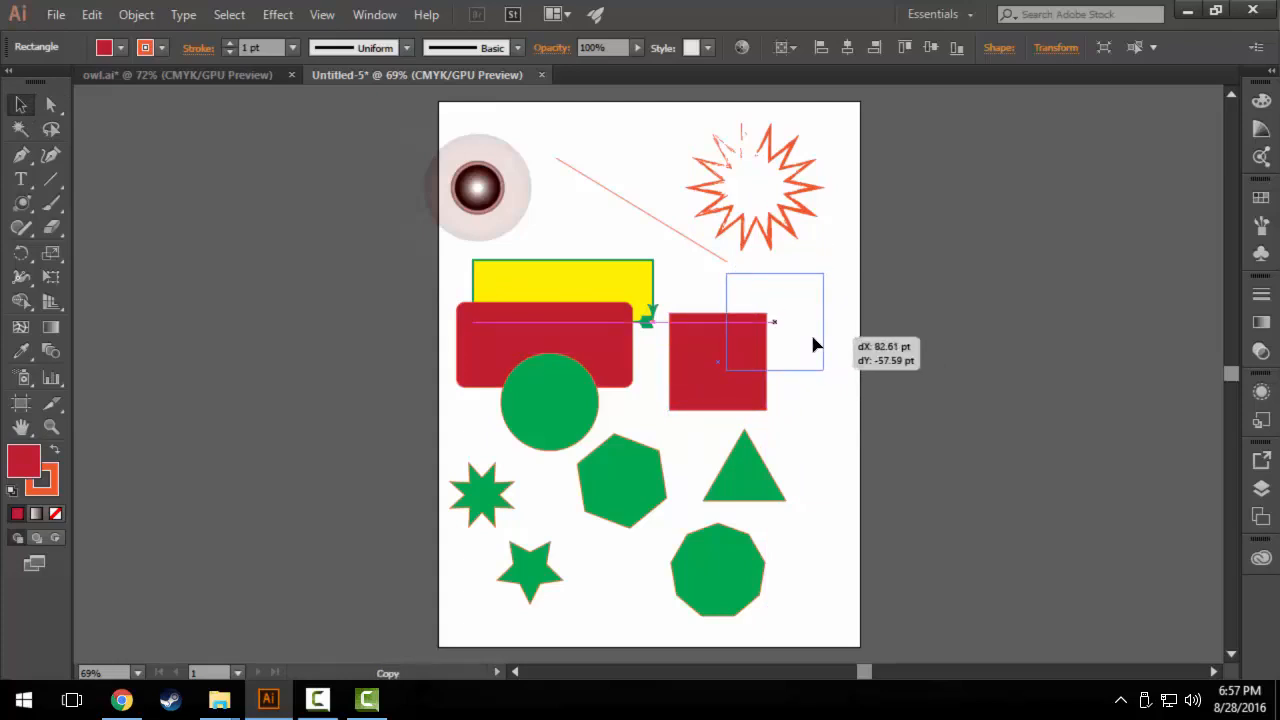
drag(812, 345, 872, 317)
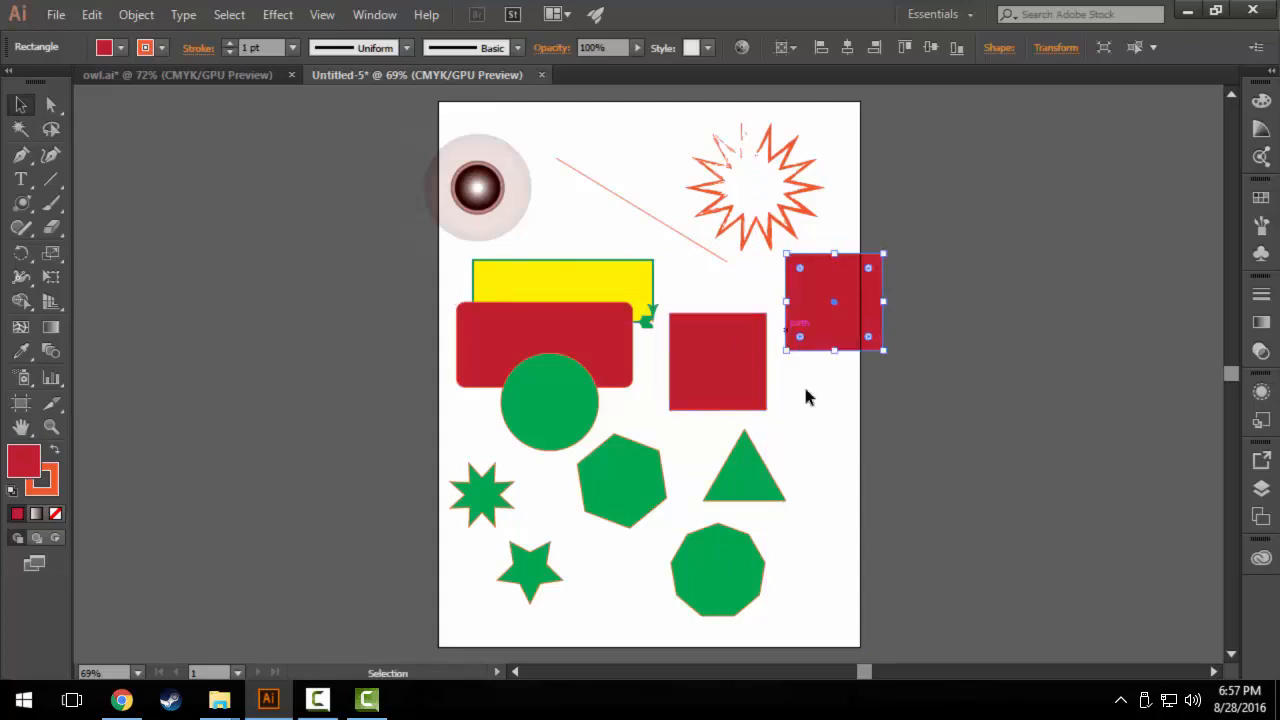
click(748, 232)
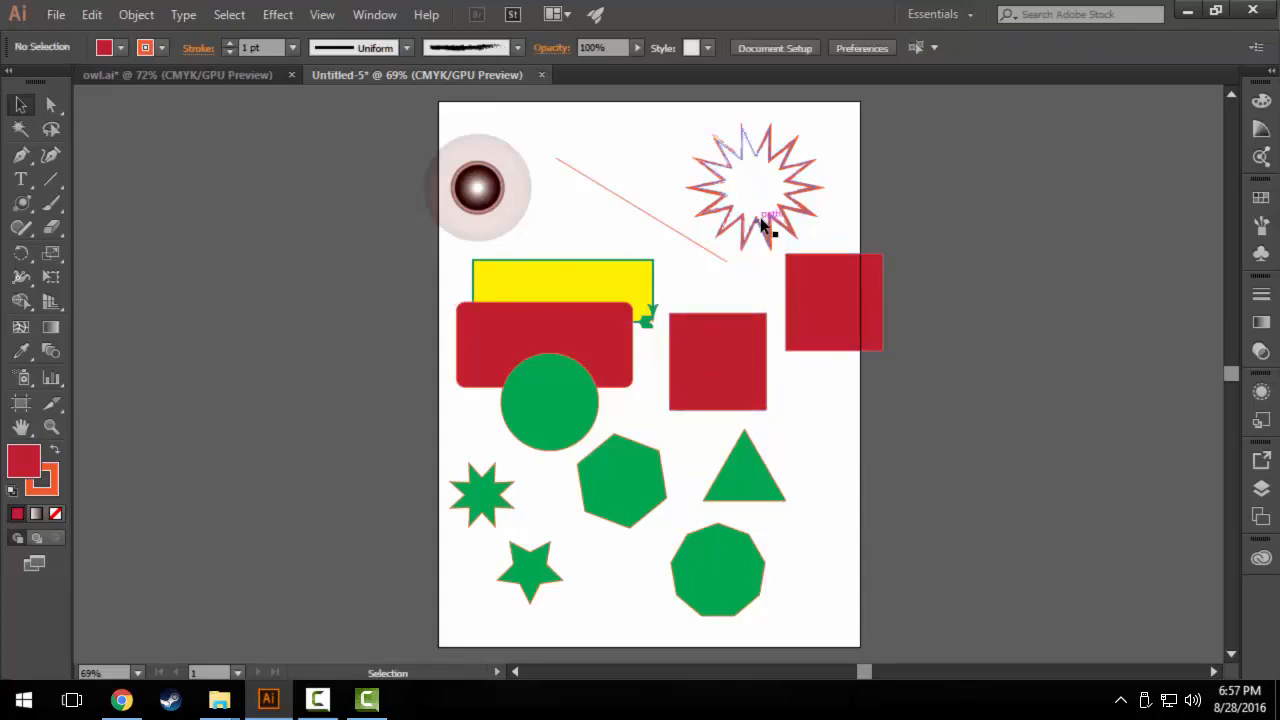
Duplicate the orange starburst to its right across the artboard edge, and duplicate the green hexagon directly below the original.
click(760, 229)
drag(760, 229, 920, 272)
click(920, 272)
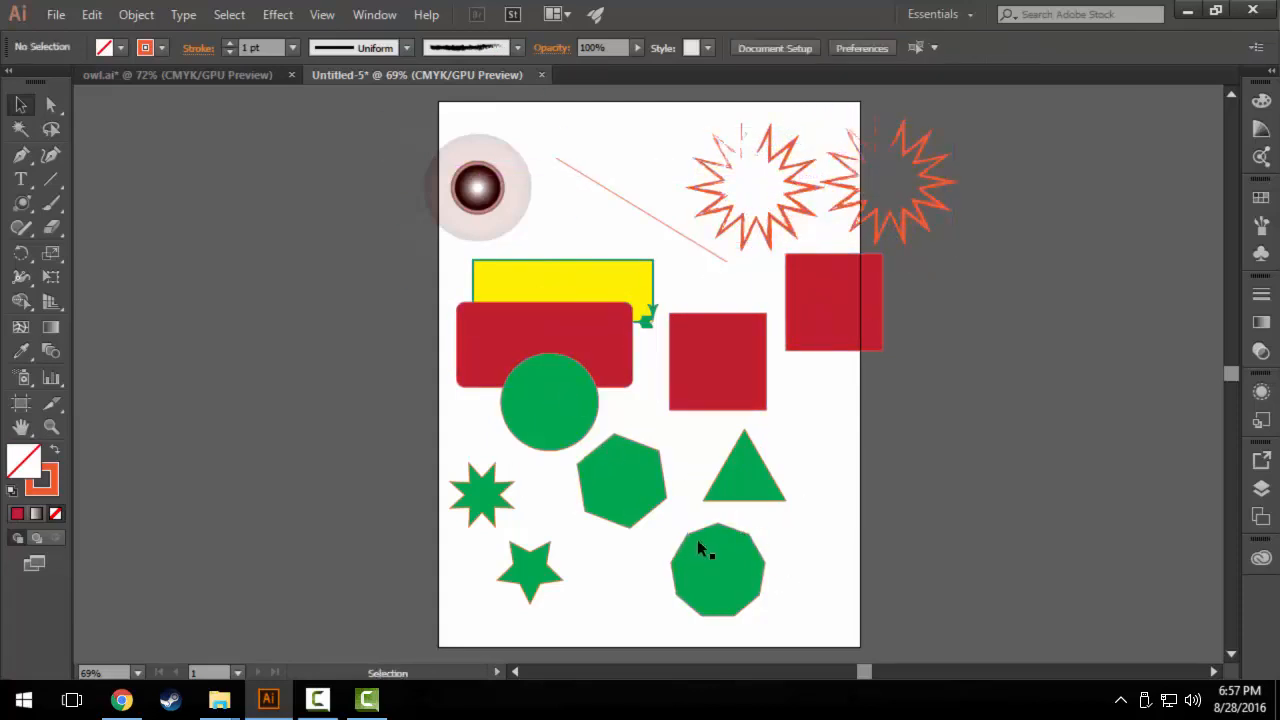
drag(629, 493, 630, 591)
click(811, 542)
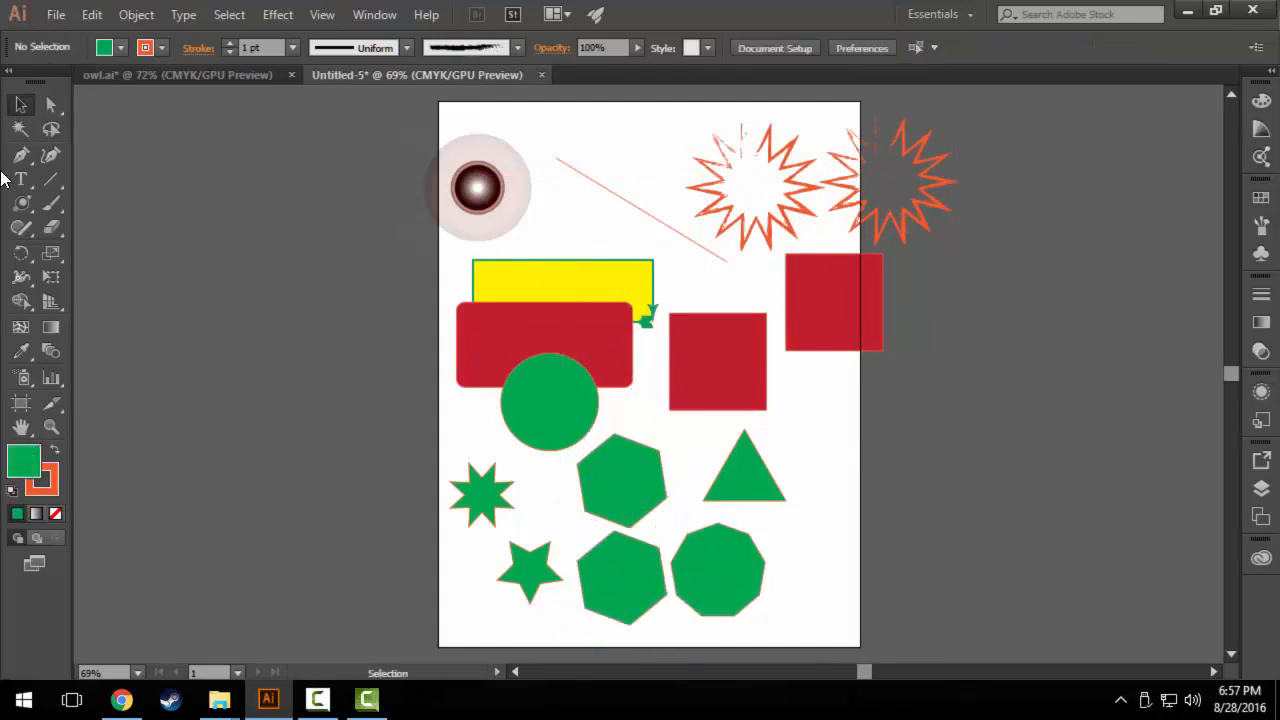
Draw a small green square with the Rectangle tool below the duplicated red square, inside the artboard's right edge.
click(24, 206)
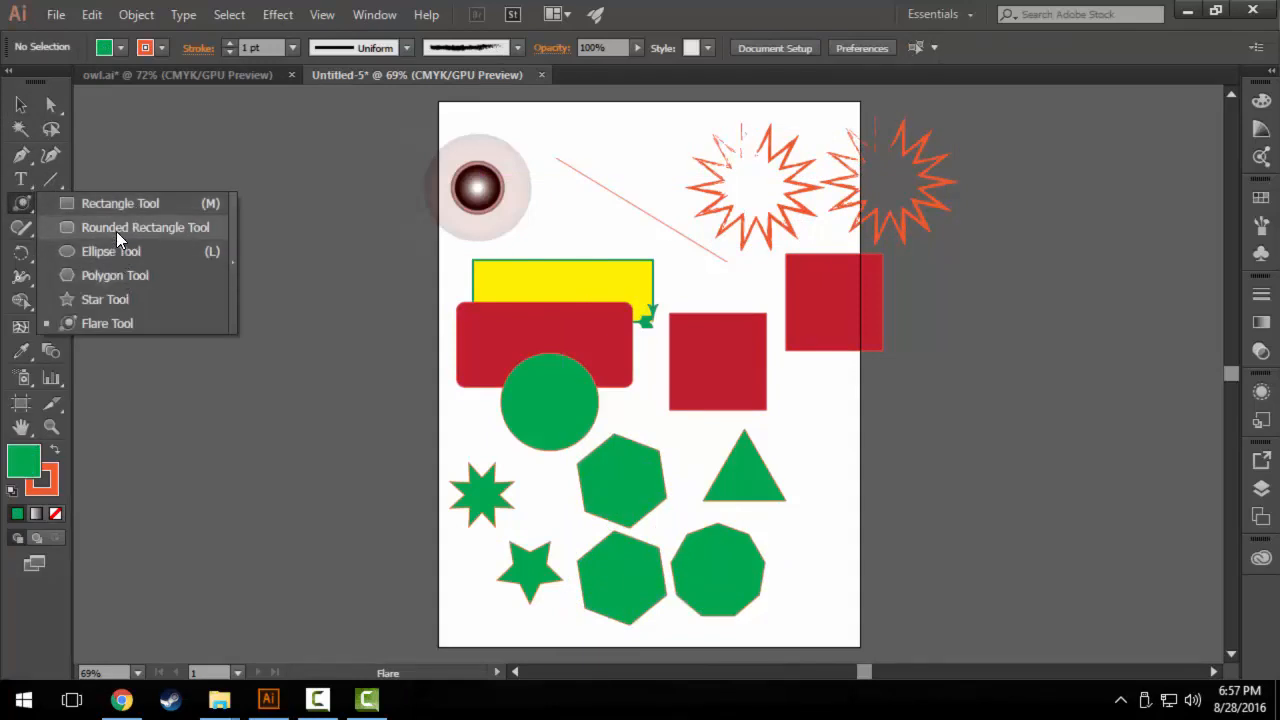
click(120, 204)
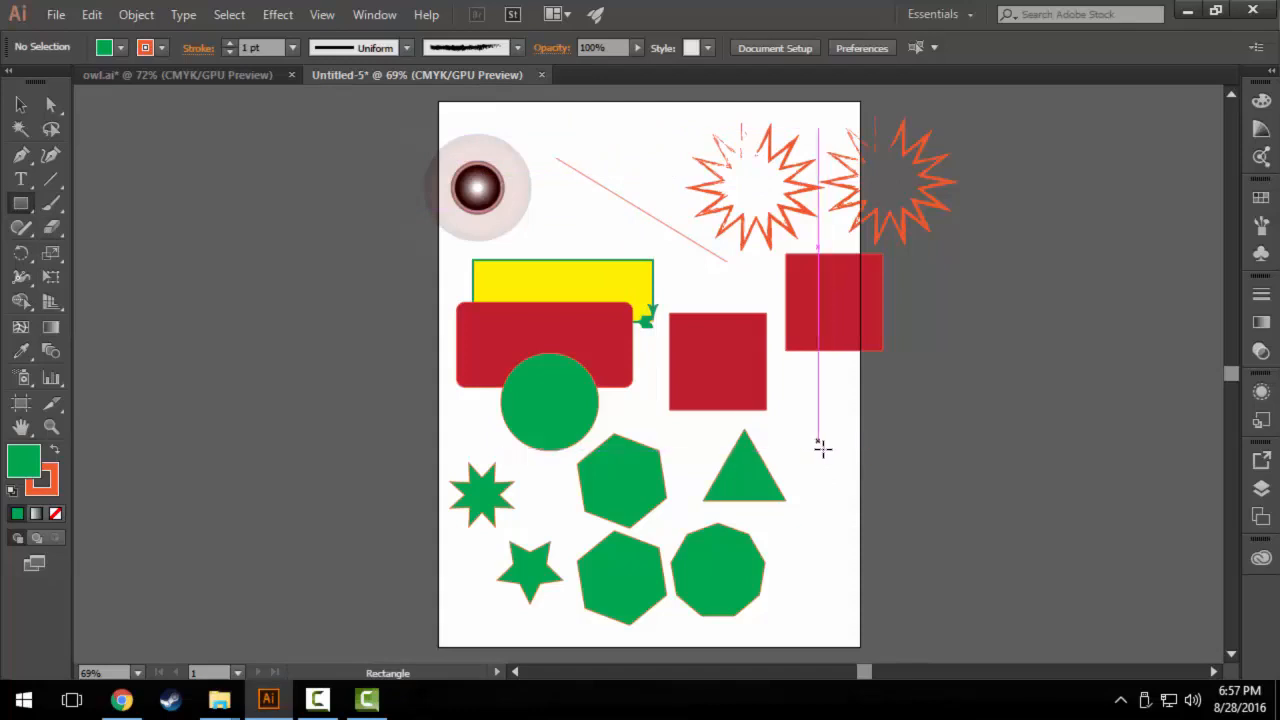
drag(828, 451, 828, 402)
key(v)
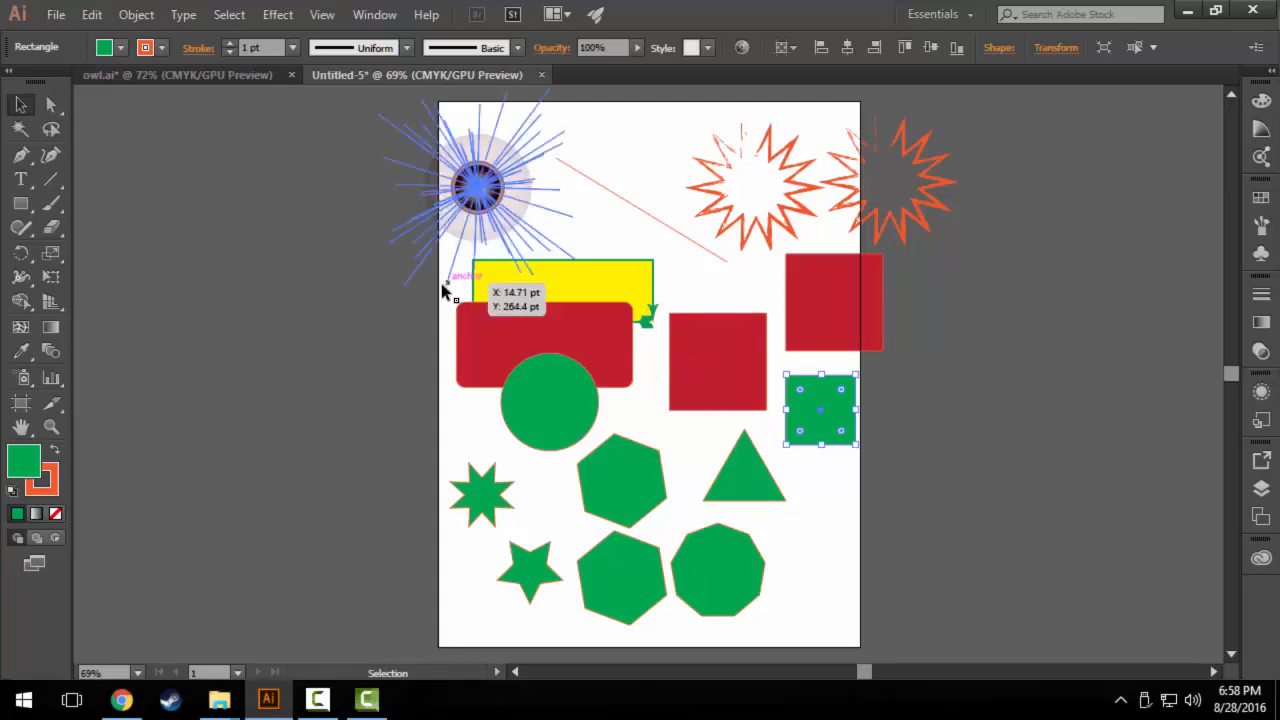
Detach the shape tools as a floating toolbar and place it in the empty canvas area beside the artboard's upper left.
click(19, 206)
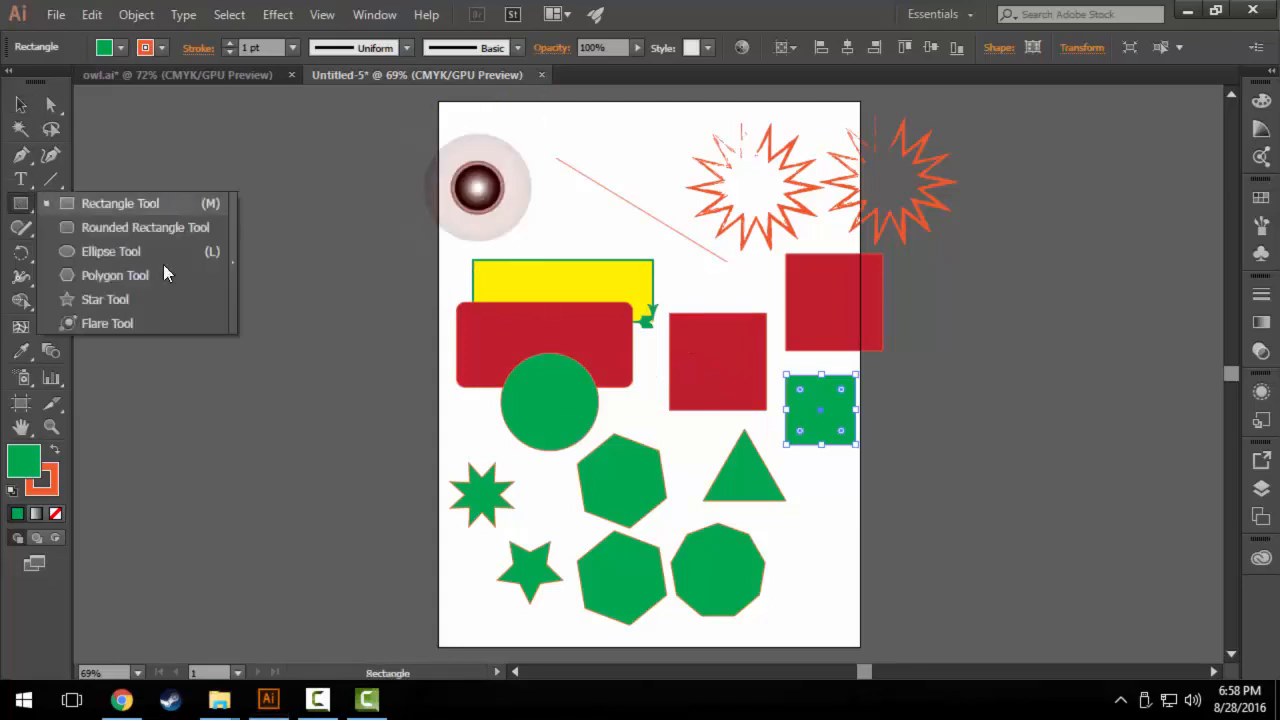
click(234, 261)
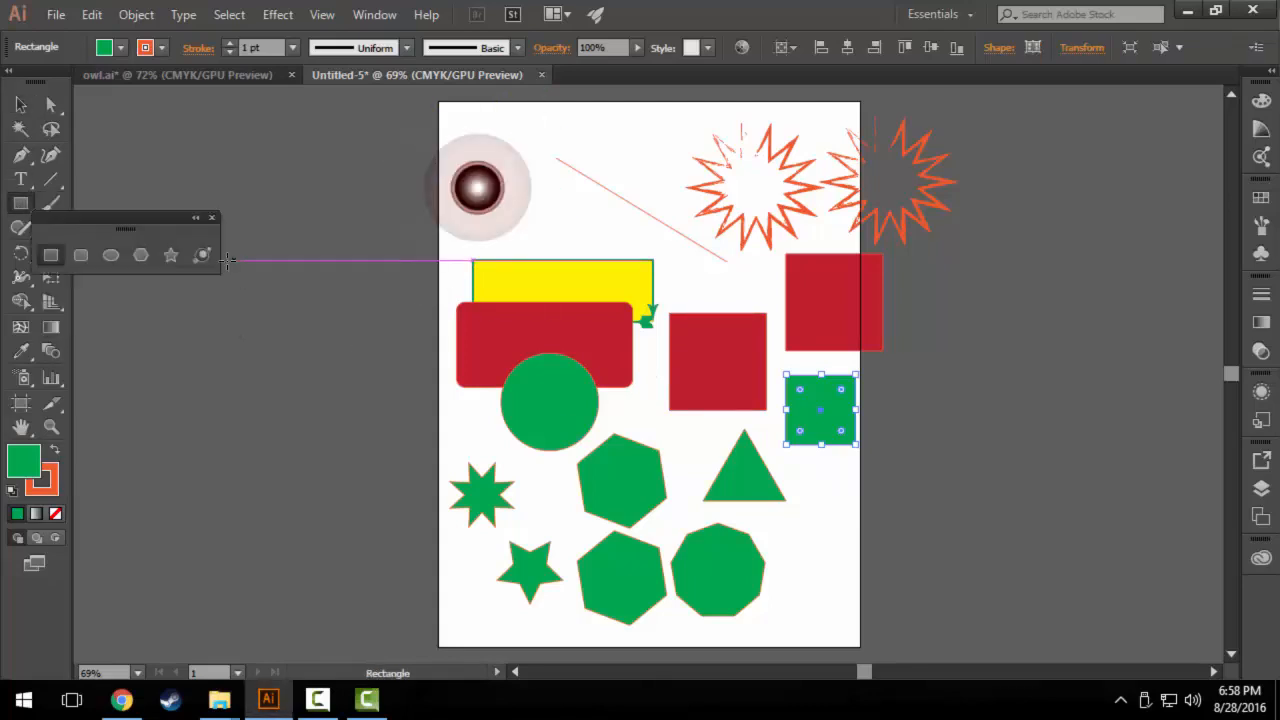
drag(152, 220, 273, 116)
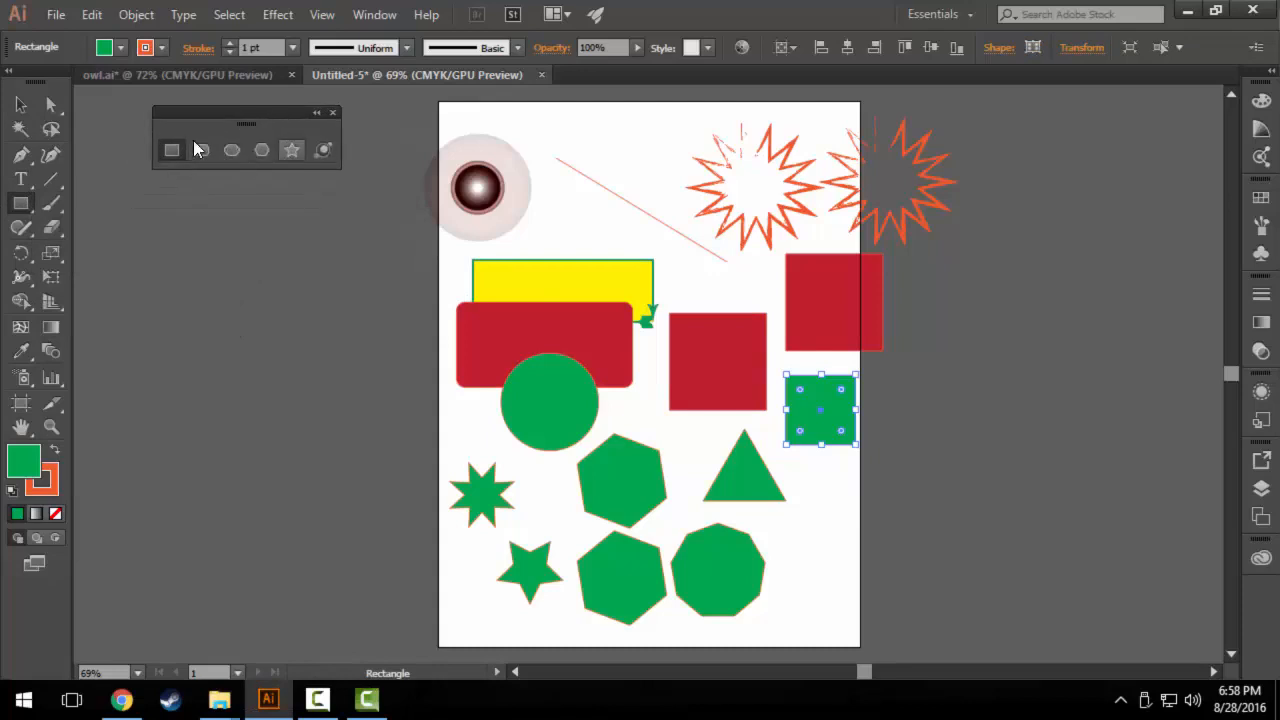